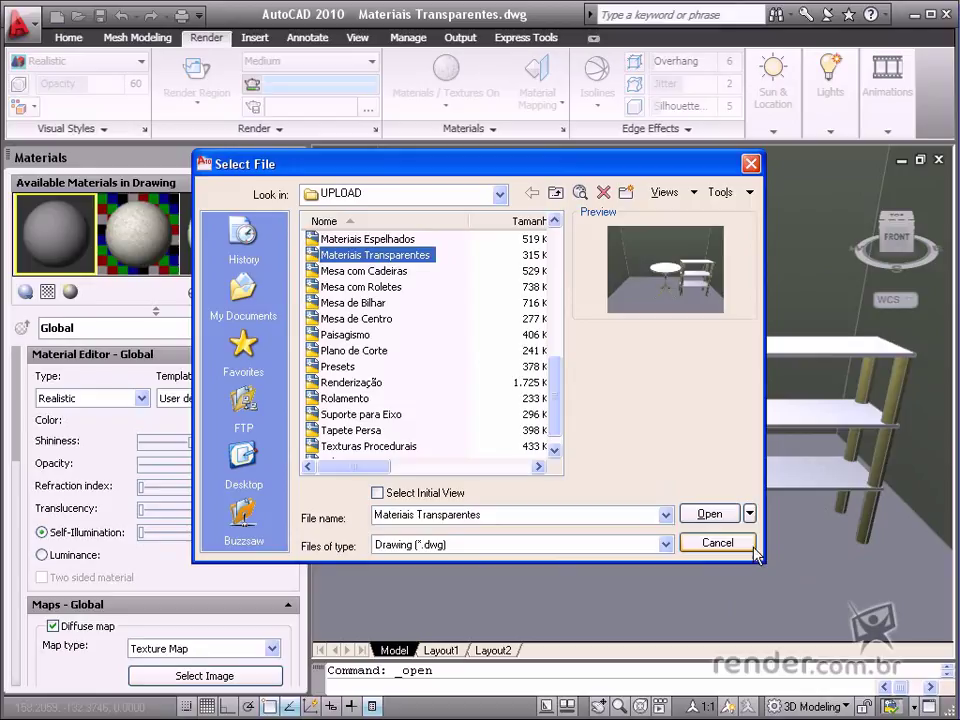
Dismiss the file selection and create a new material named VIDRO based on the Glass - Clear template
click(744, 543)
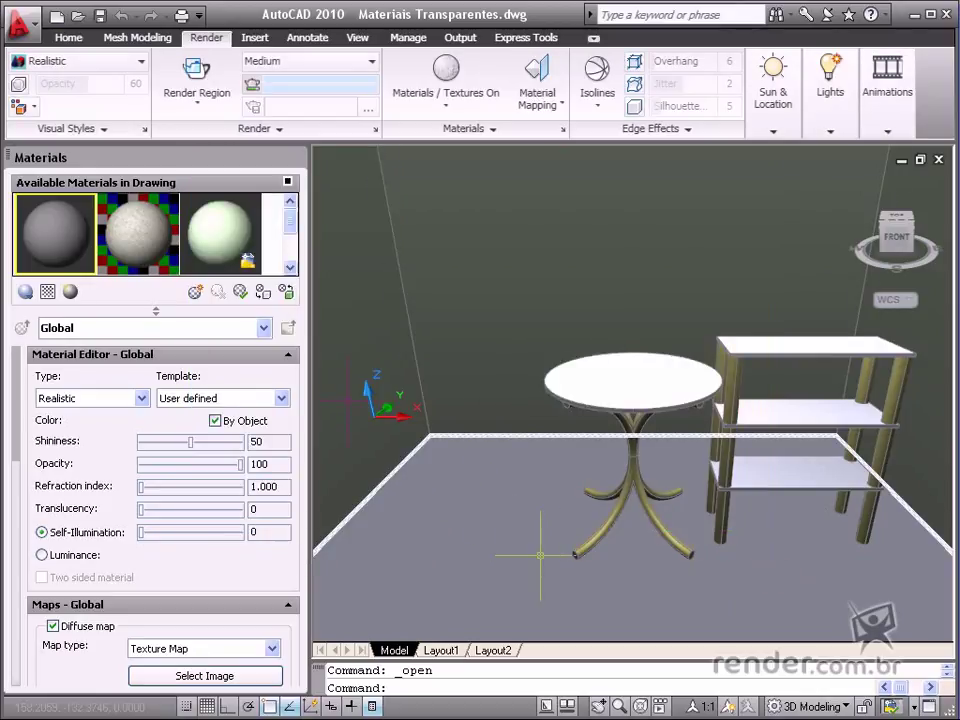
click(195, 291)
text(VIDRO)
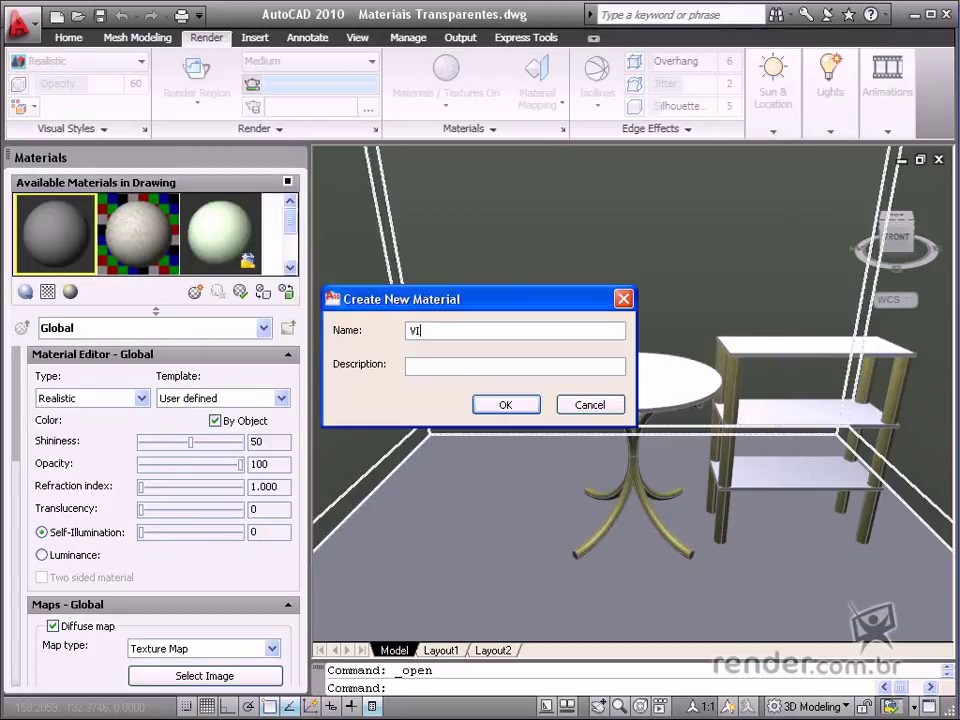
click(520, 407)
click(283, 398)
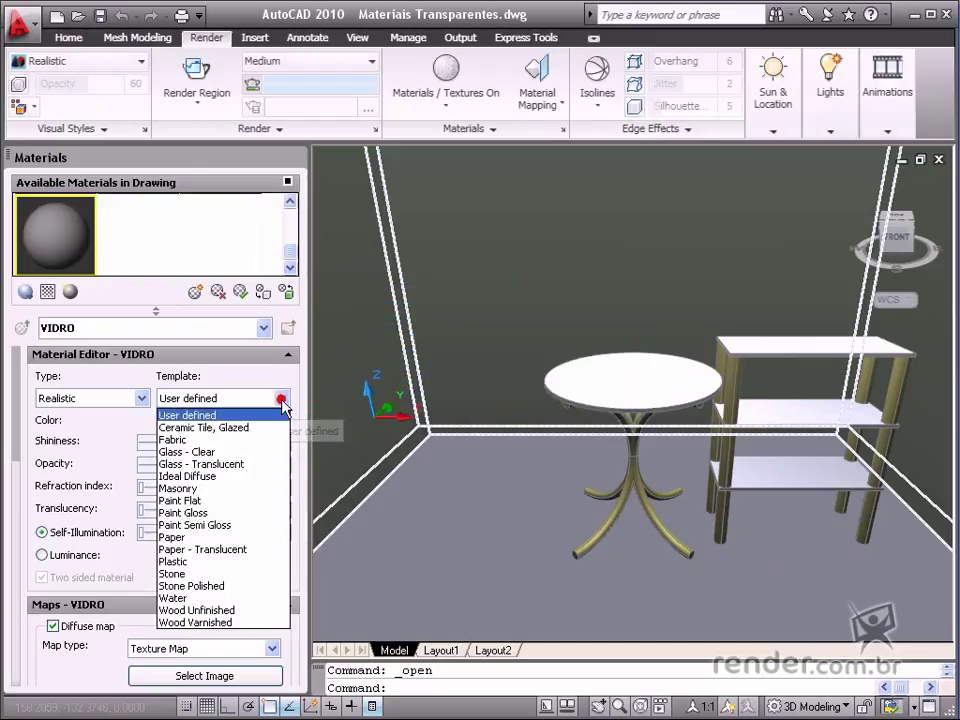
click(215, 450)
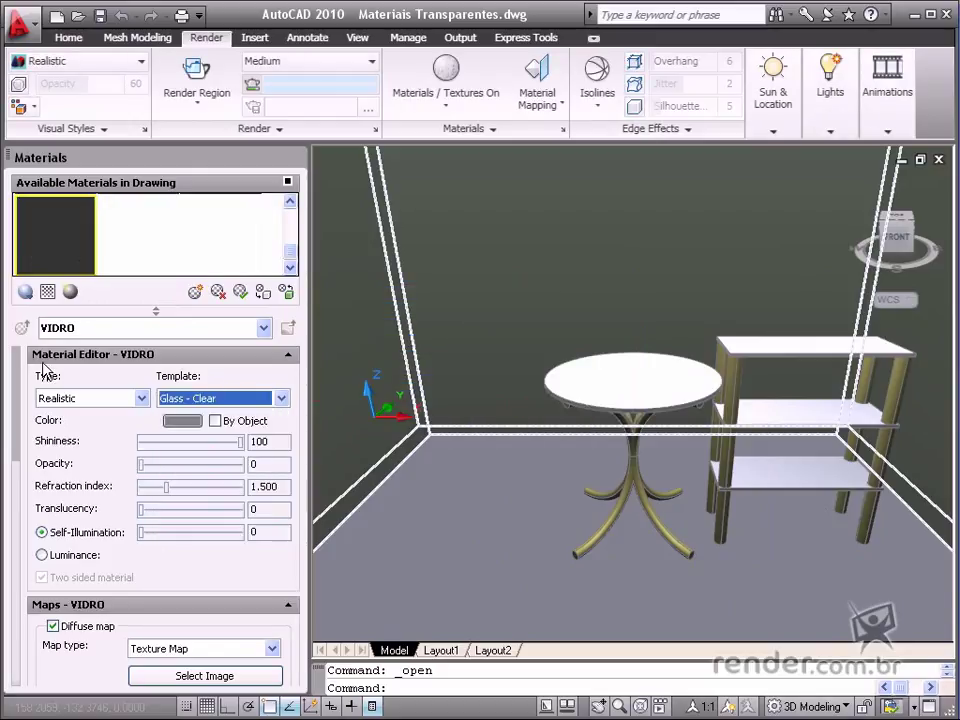
Set the VIDRO color to white (255,255,255) and show its swatch as a single enlarged preview over a checkered underlay
click(188, 421)
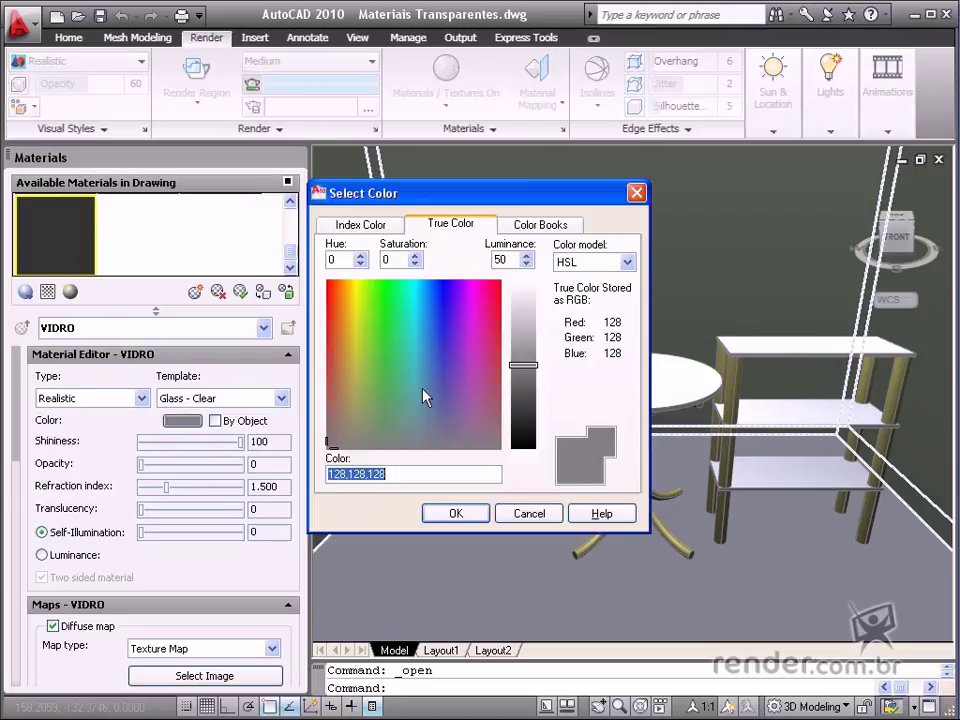
drag(516, 364, 522, 285)
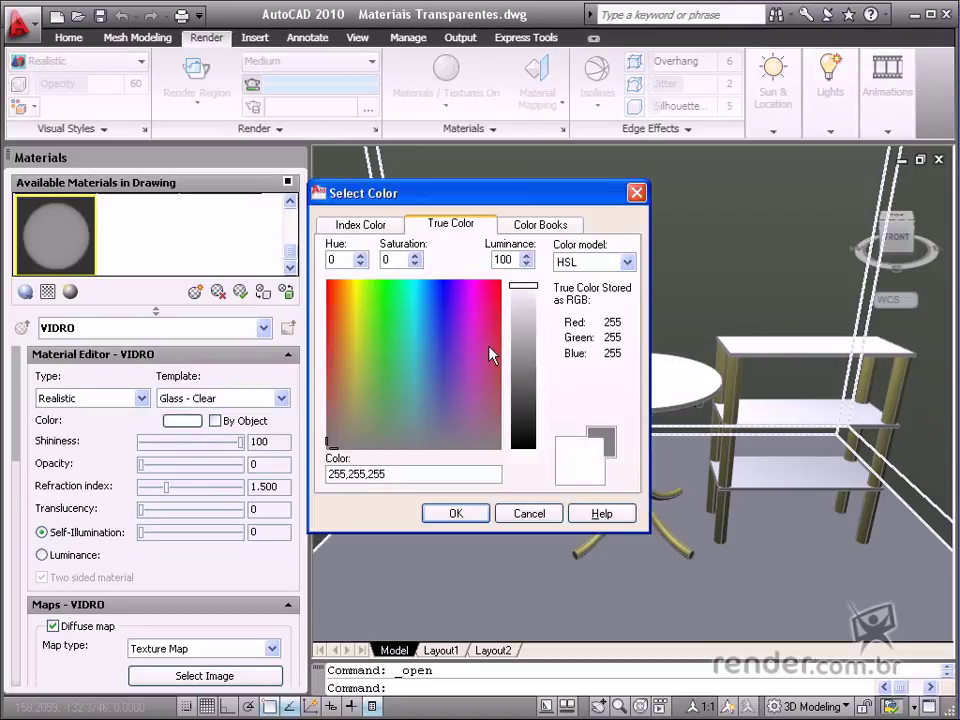
click(459, 513)
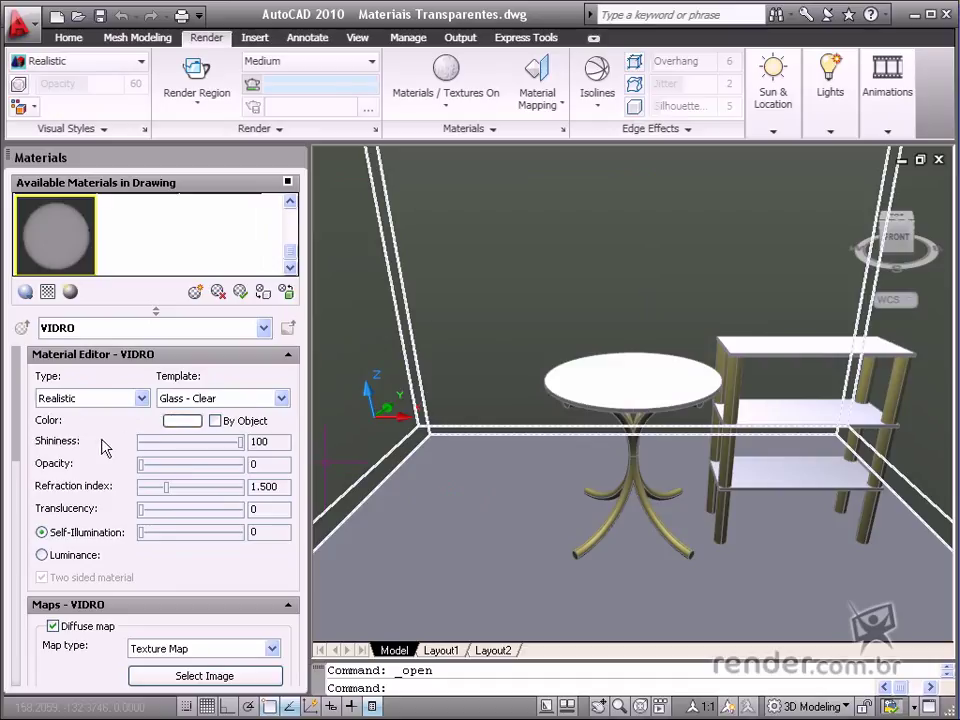
click(289, 183)
click(47, 291)
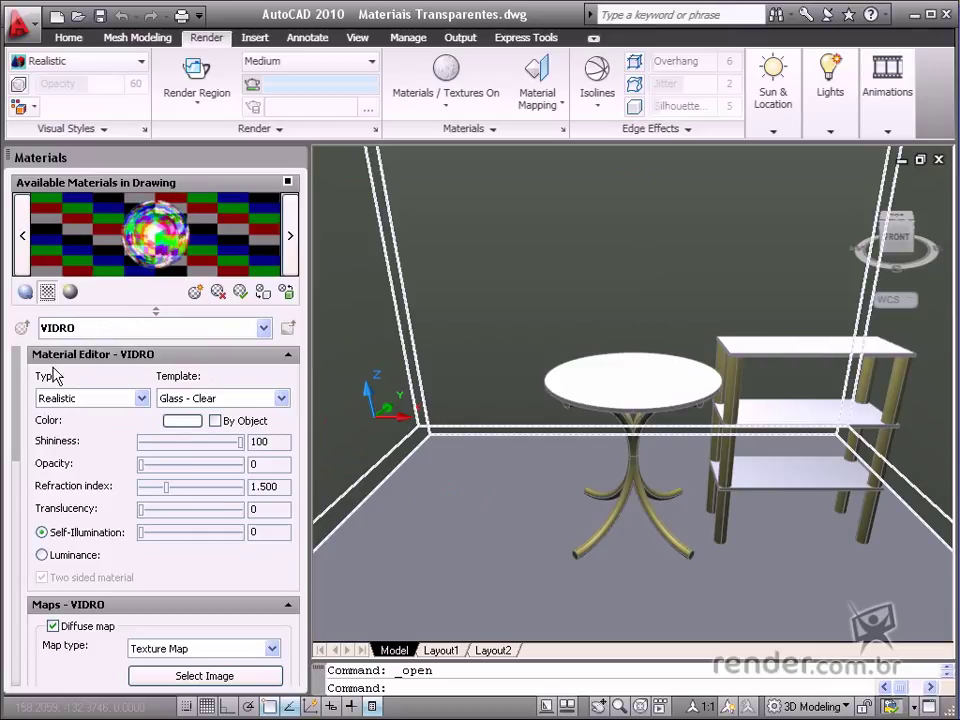
Apply the VIDRO material to the round table top
click(263, 291)
click(600, 385)
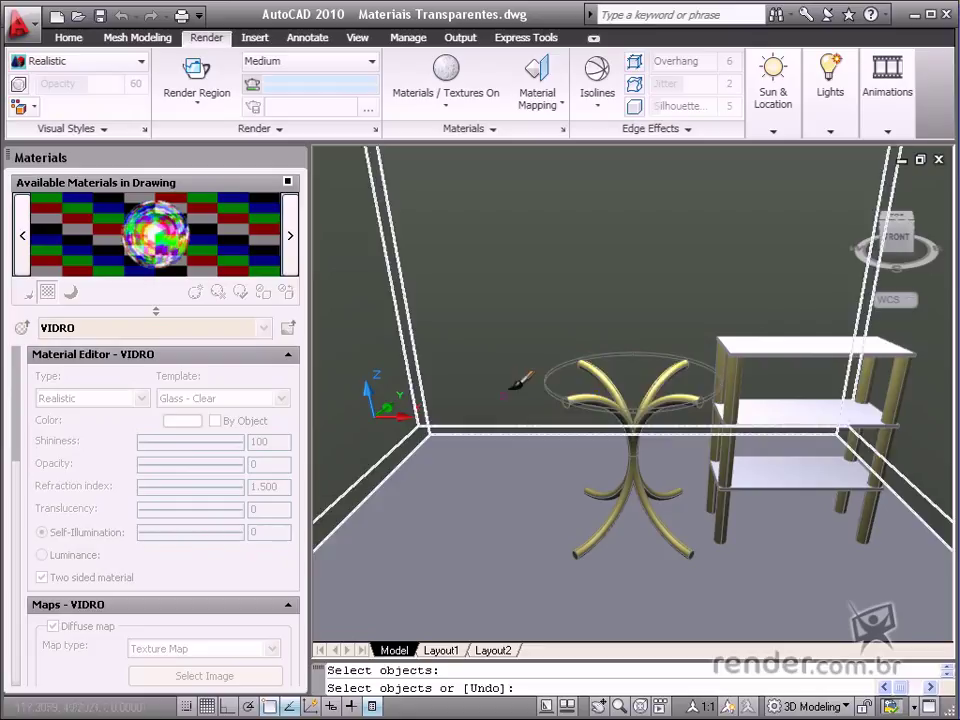
key(Return)
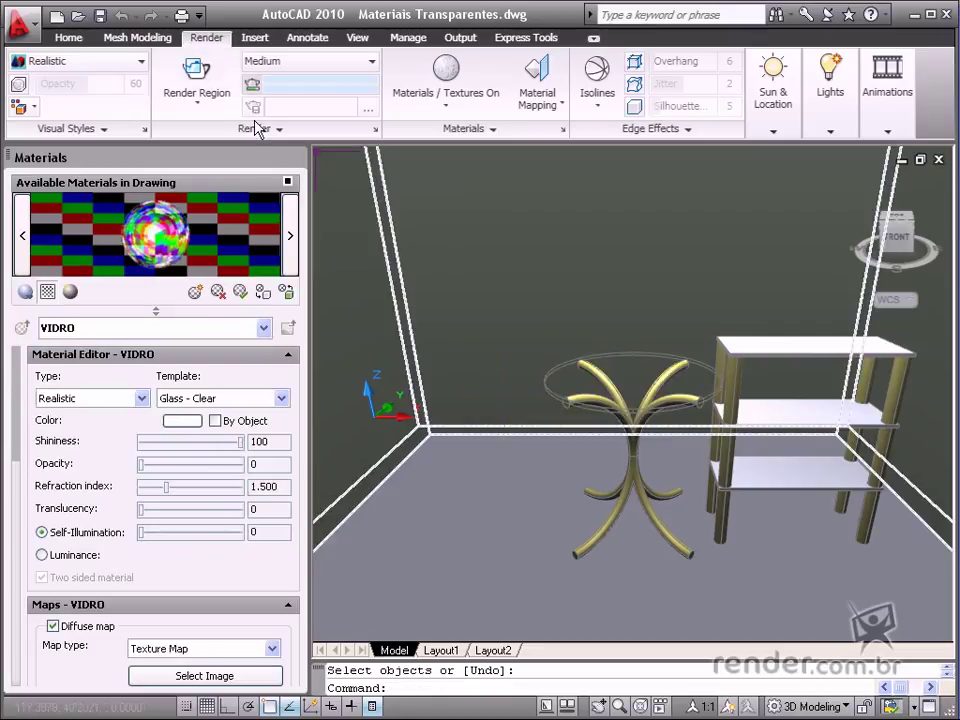
Render a region enclosing the round table to check the glass, and clear the rendered image from the viewport
click(198, 102)
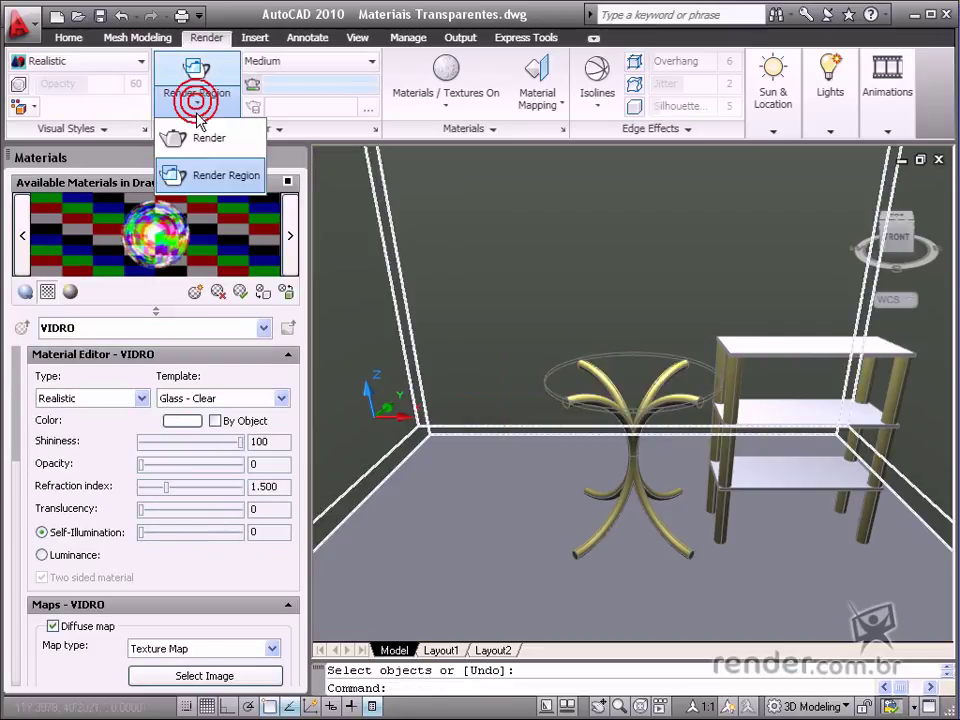
click(222, 178)
click(509, 272)
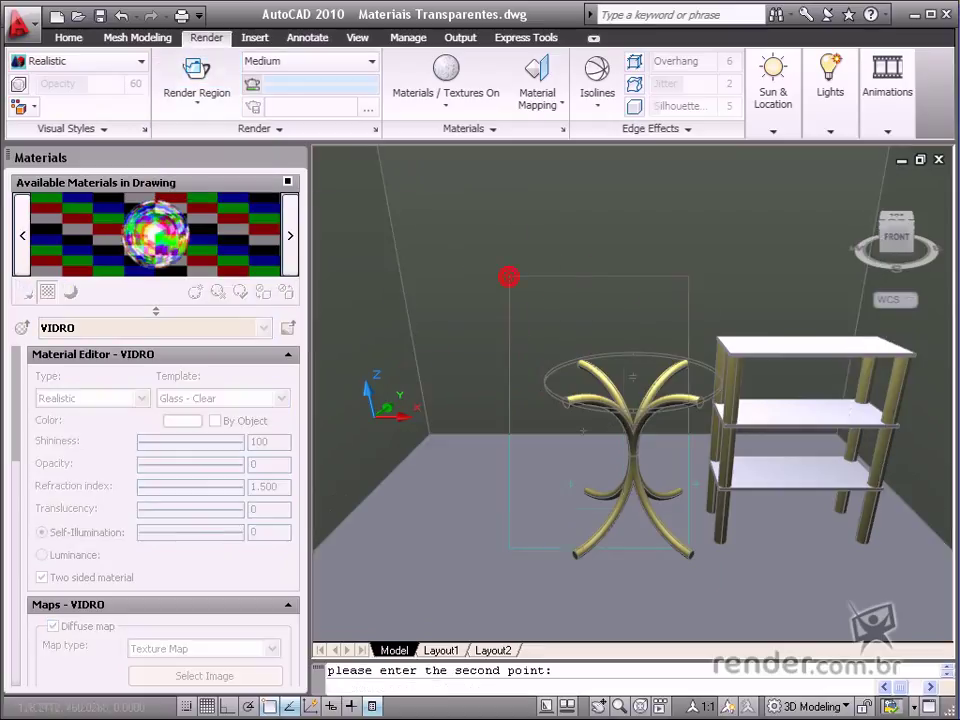
click(739, 606)
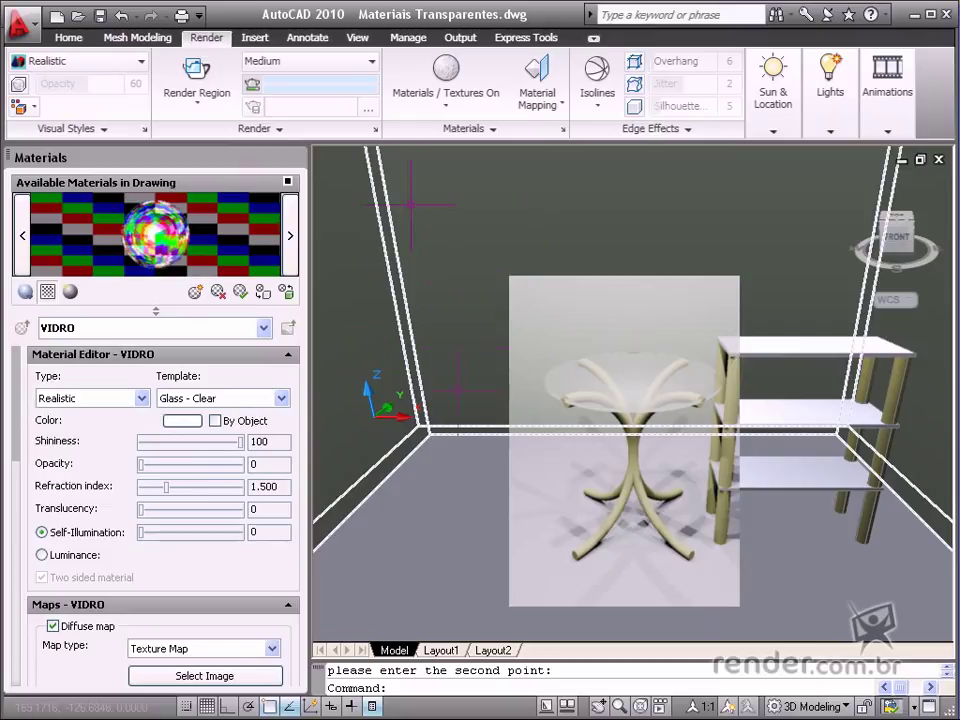
middle_click(432, 499)
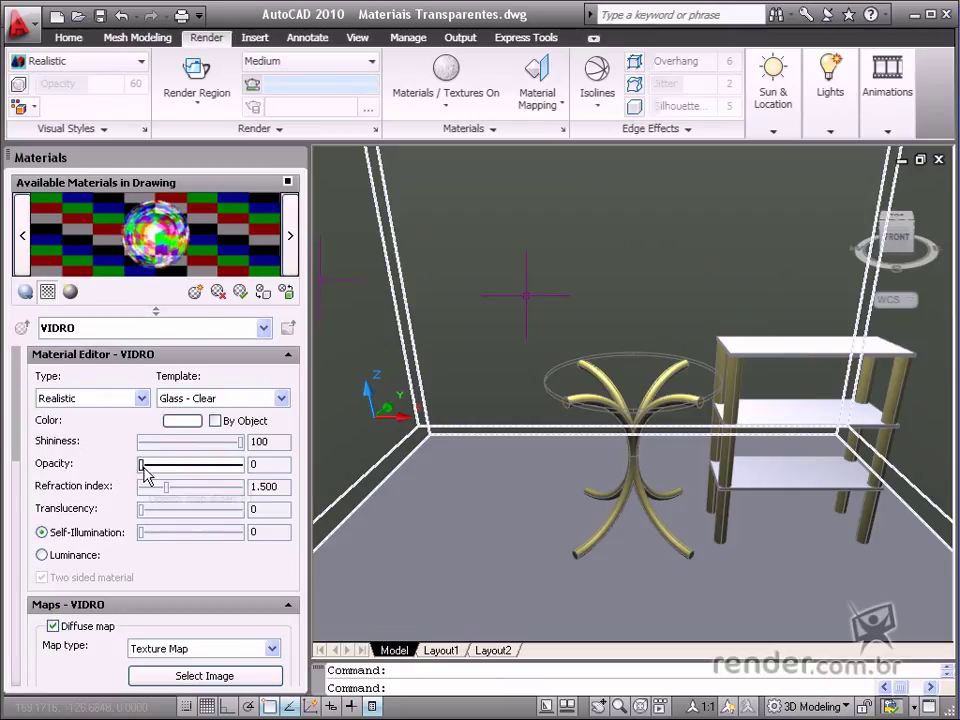
Try the VIDRO material at an opacity of 100 and lower it to 1
drag(141, 466, 241, 465)
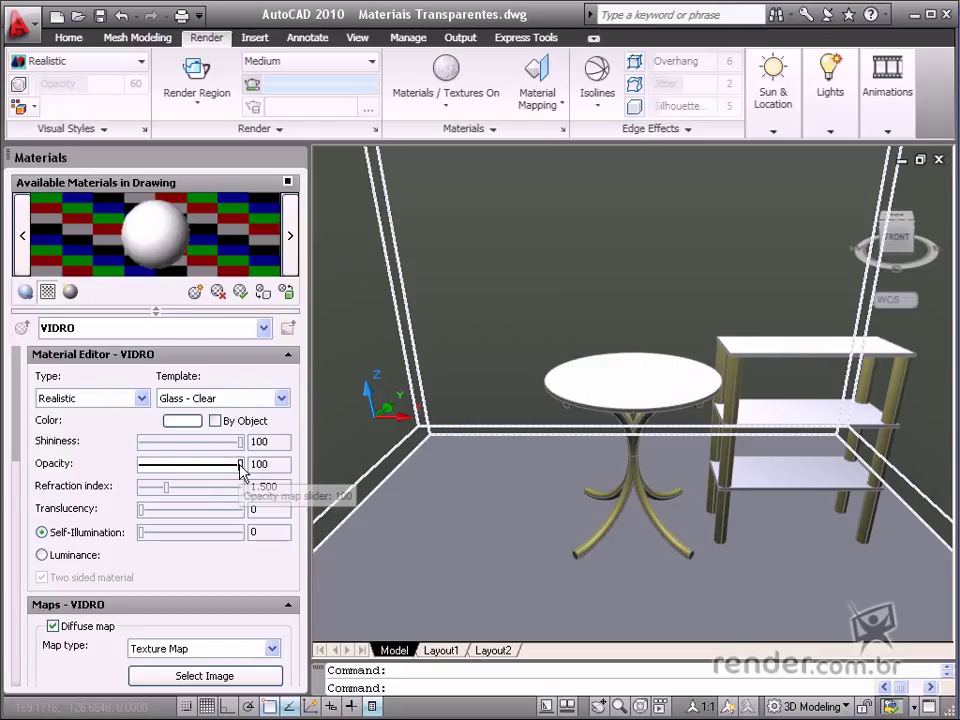
drag(238, 466, 142, 468)
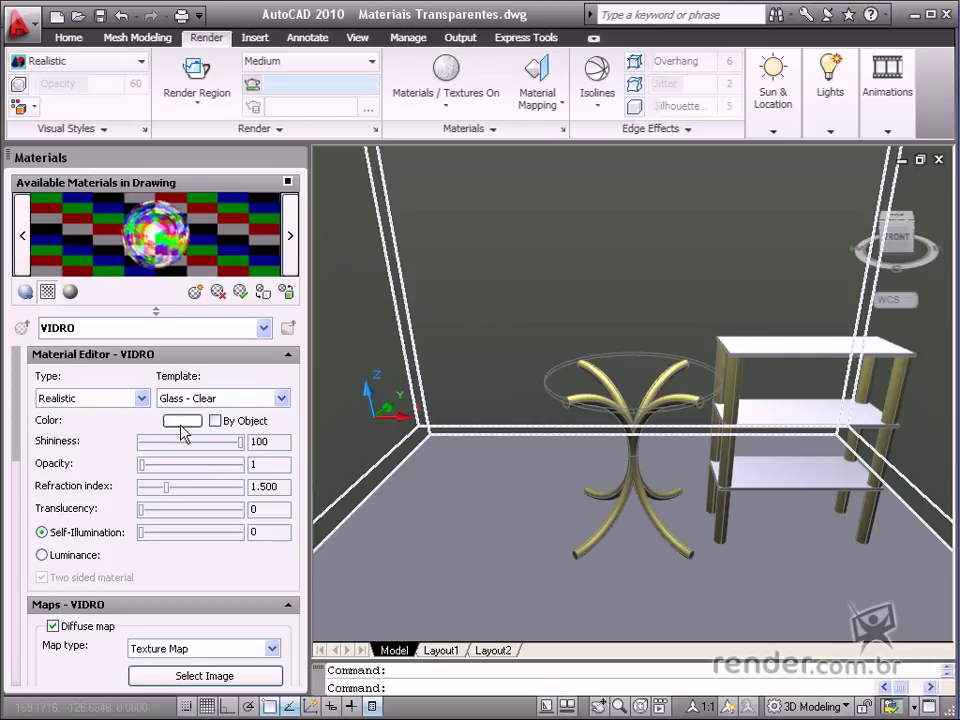
Change the VIDRO material color to red from the standard index colors
click(183, 421)
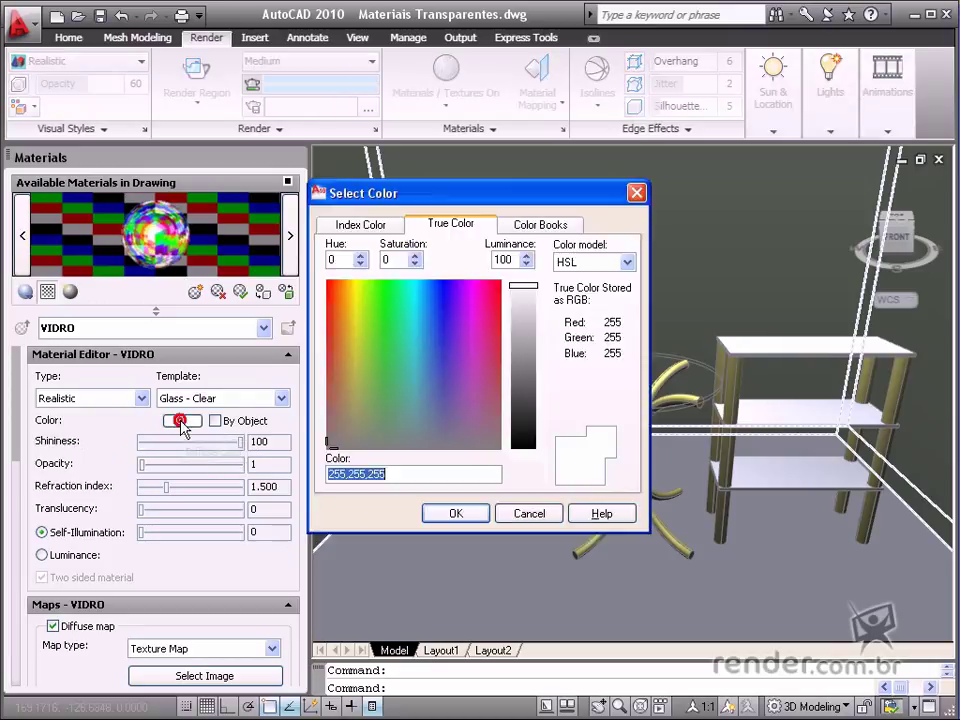
click(345, 224)
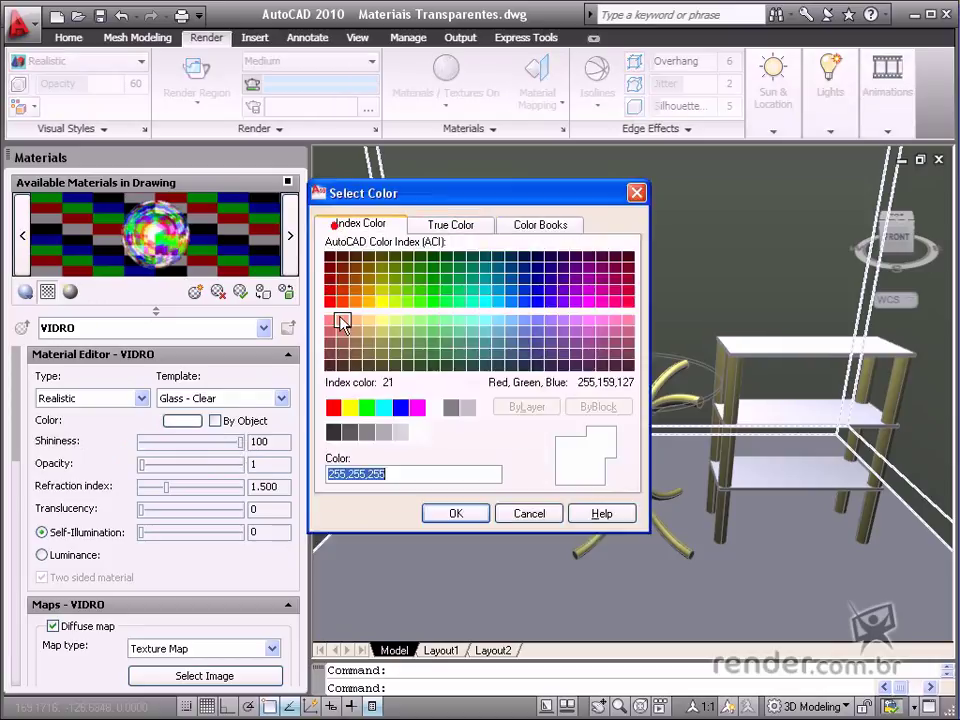
click(333, 407)
click(455, 514)
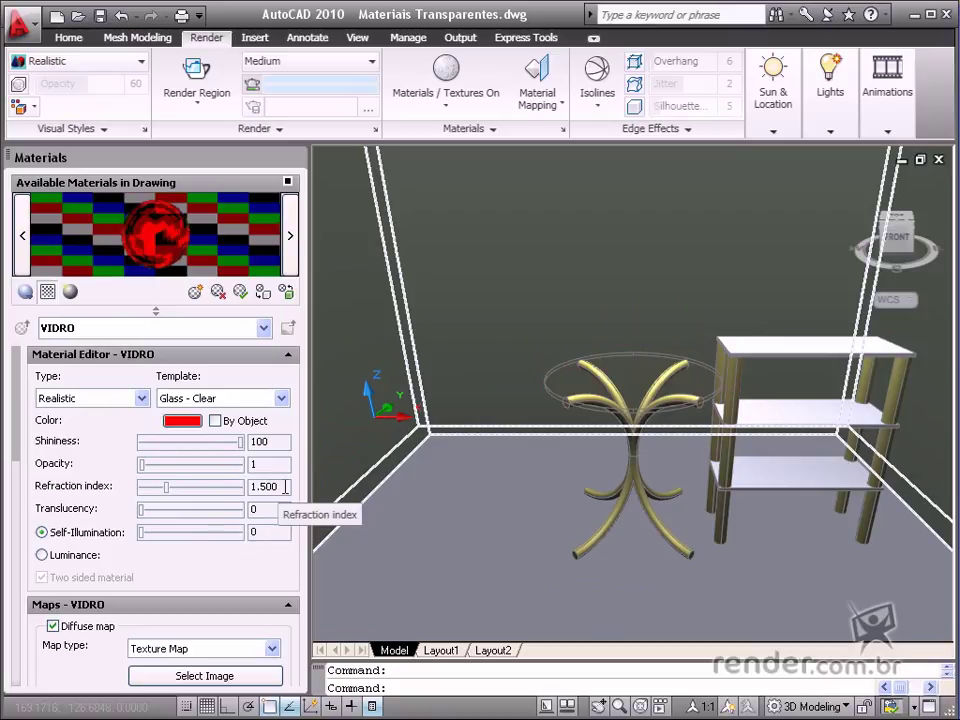
Try refraction index values of 1.000 and 1.002 for the VIDRO material
drag(282, 486, 240, 490)
text(1)
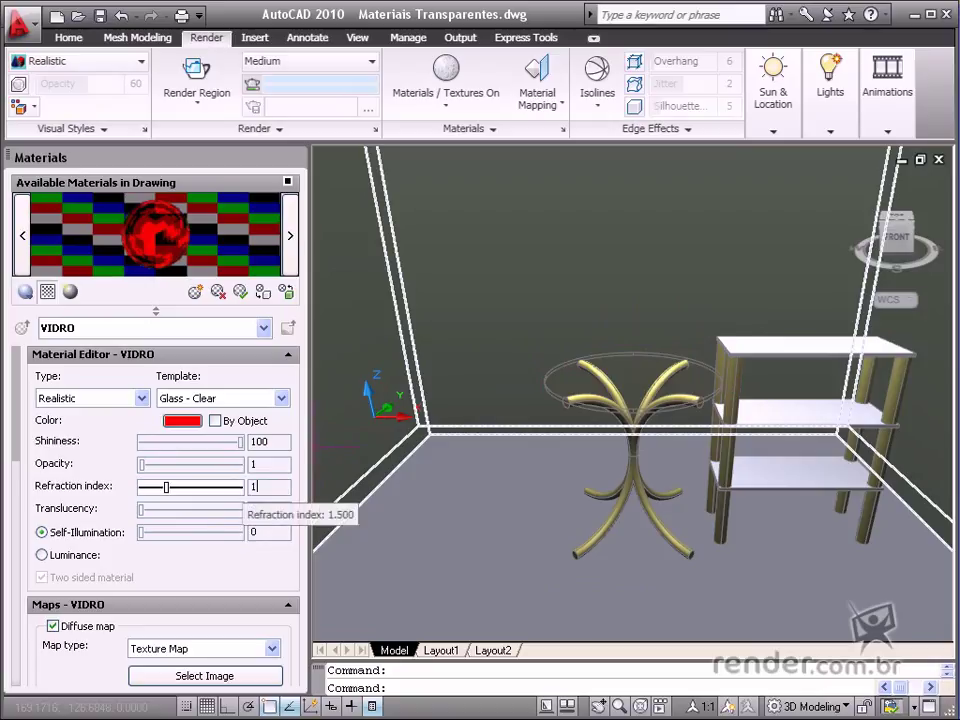
key(Return)
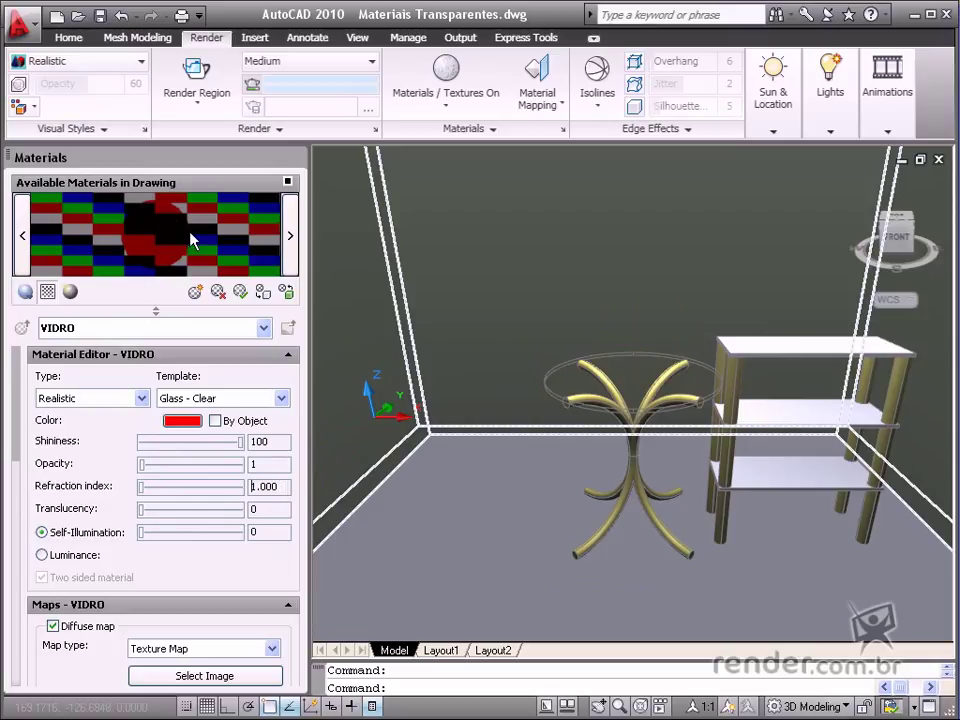
drag(286, 488, 248, 488)
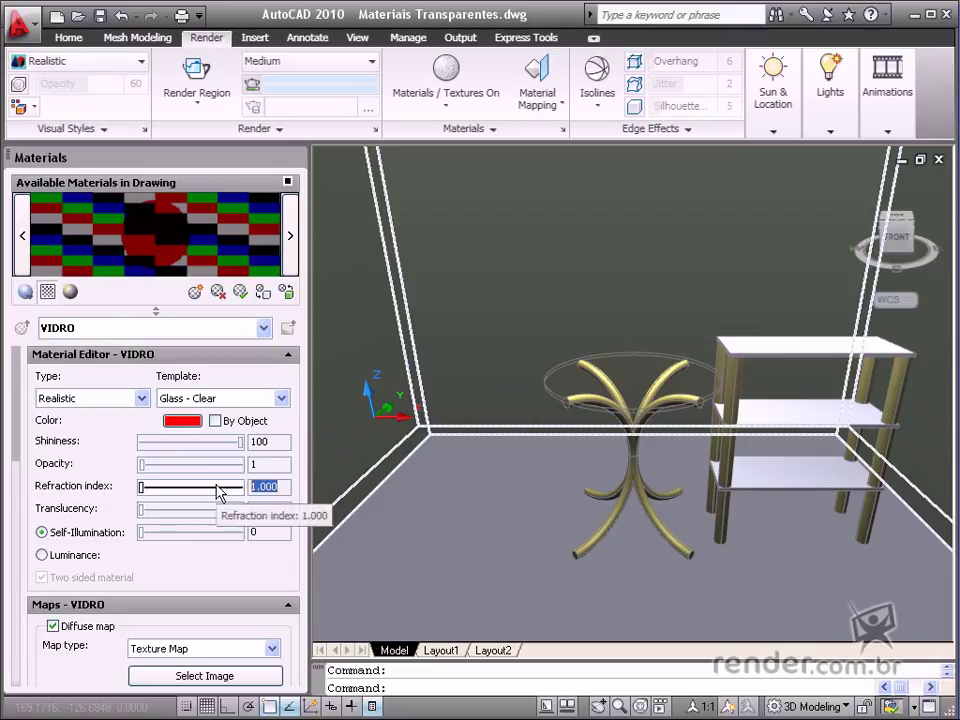
text(1)
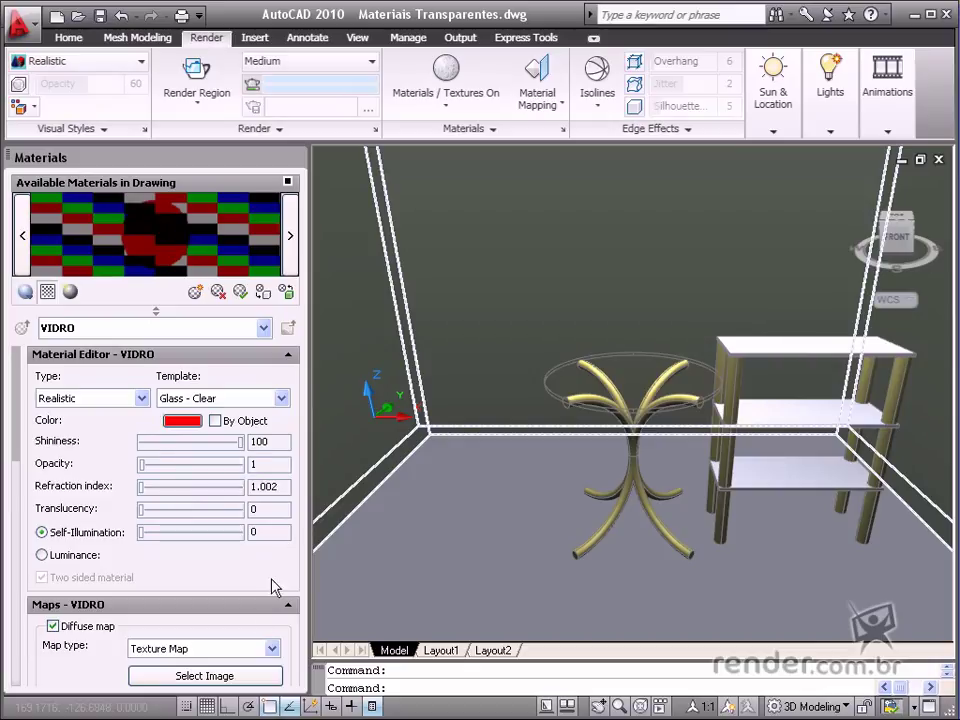
Set the refraction index of the VIDRO material to 1.333
double_click(283, 488)
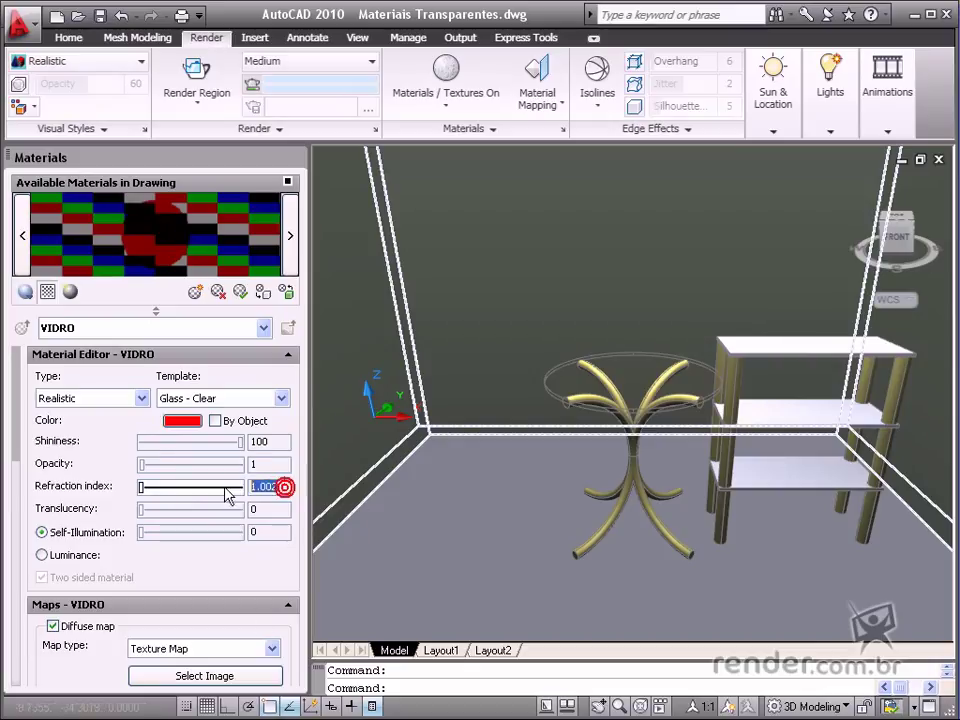
text(1.)
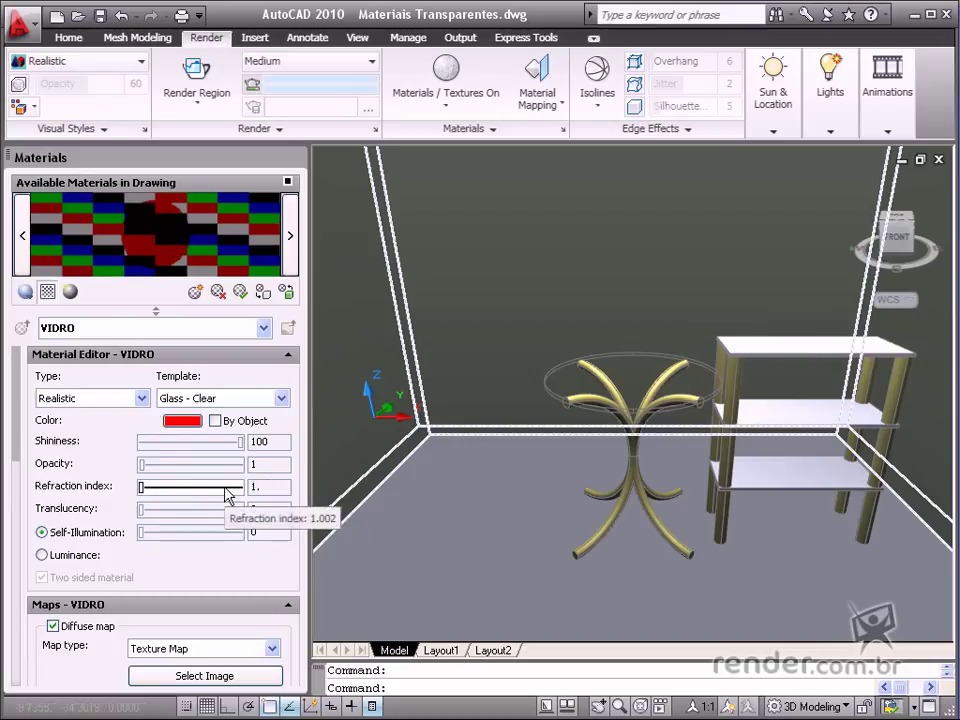
text(333)
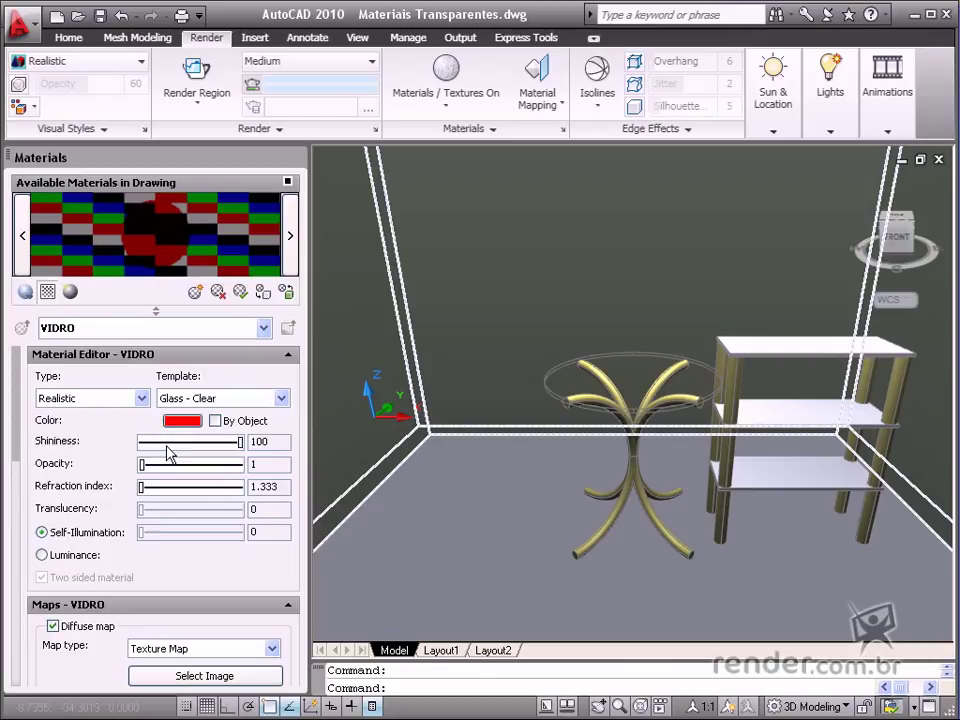
key(Return)
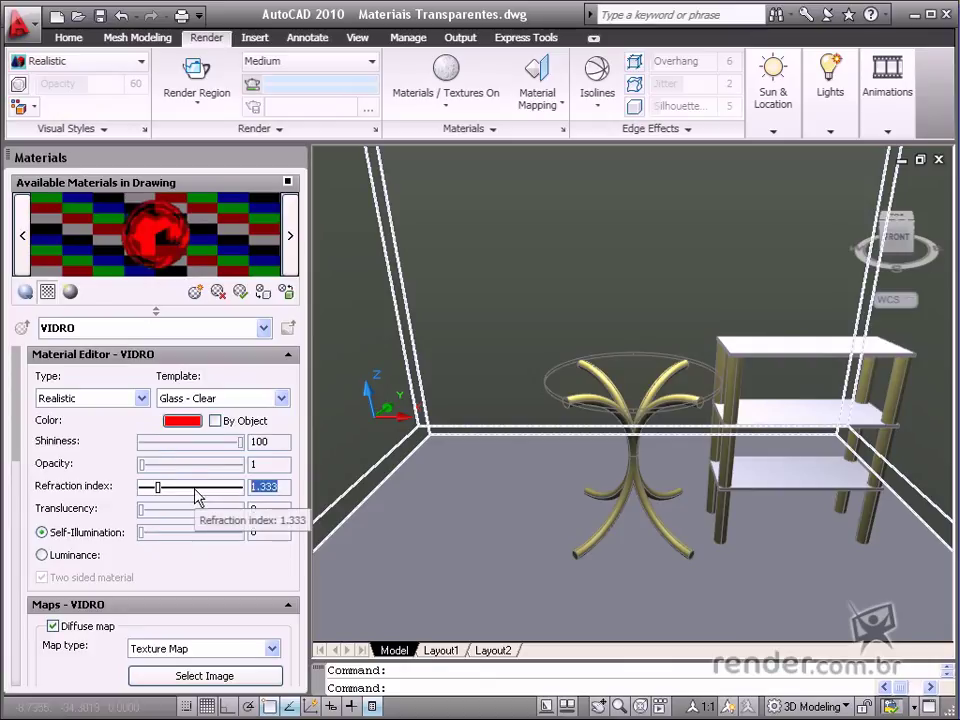
Try refraction index values of 1.5 and 2.419 for the VIDRO material
text(1.5)
key(Return)
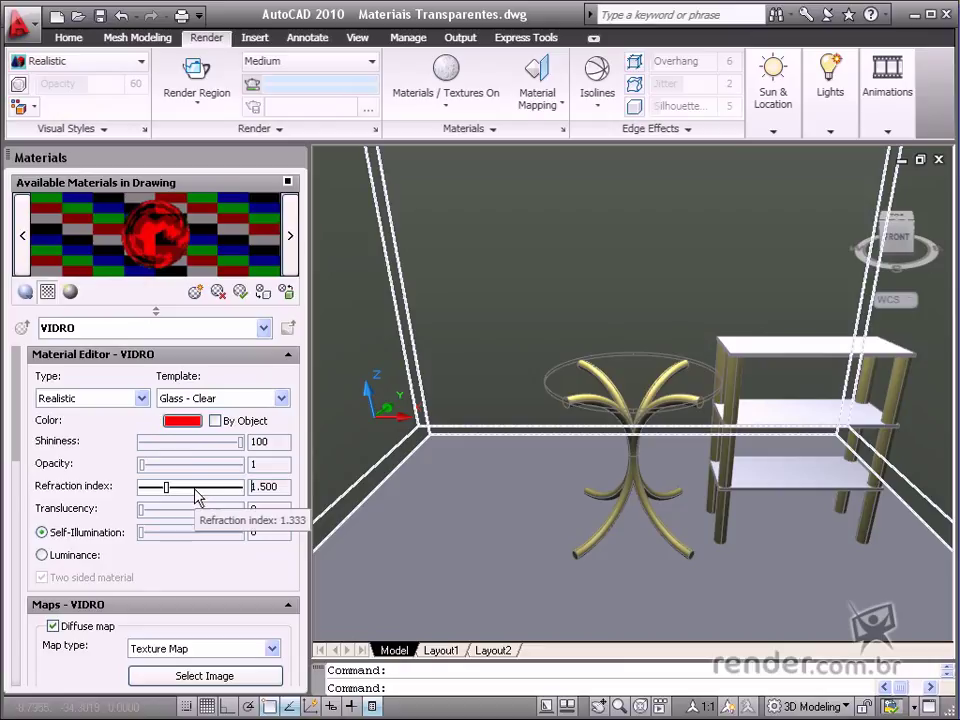
double_click(279, 487)
text(2.419)
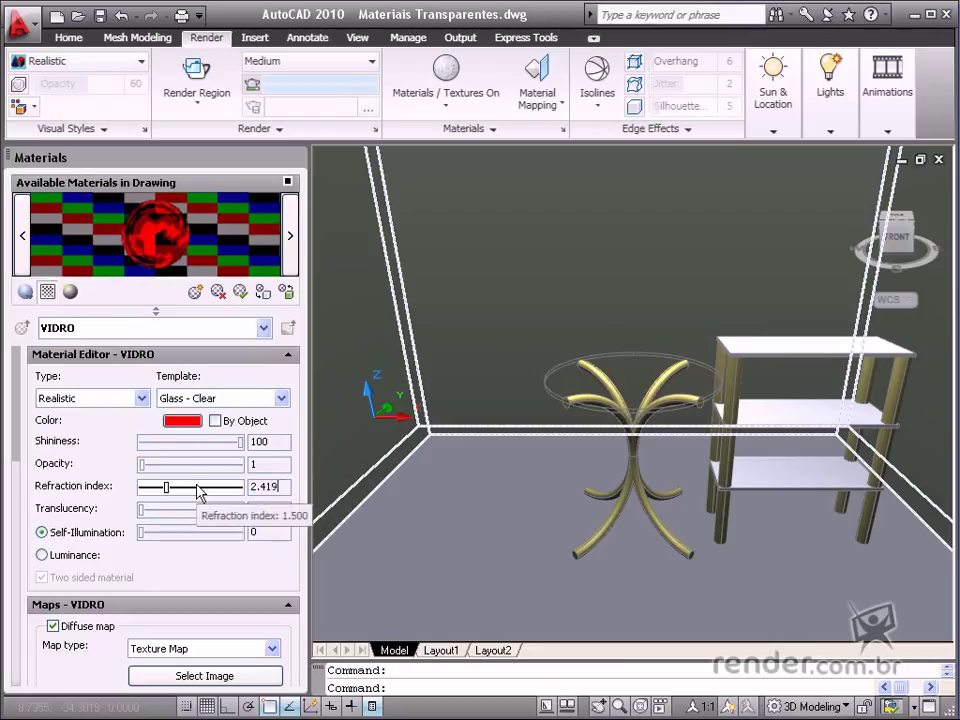
key(Return)
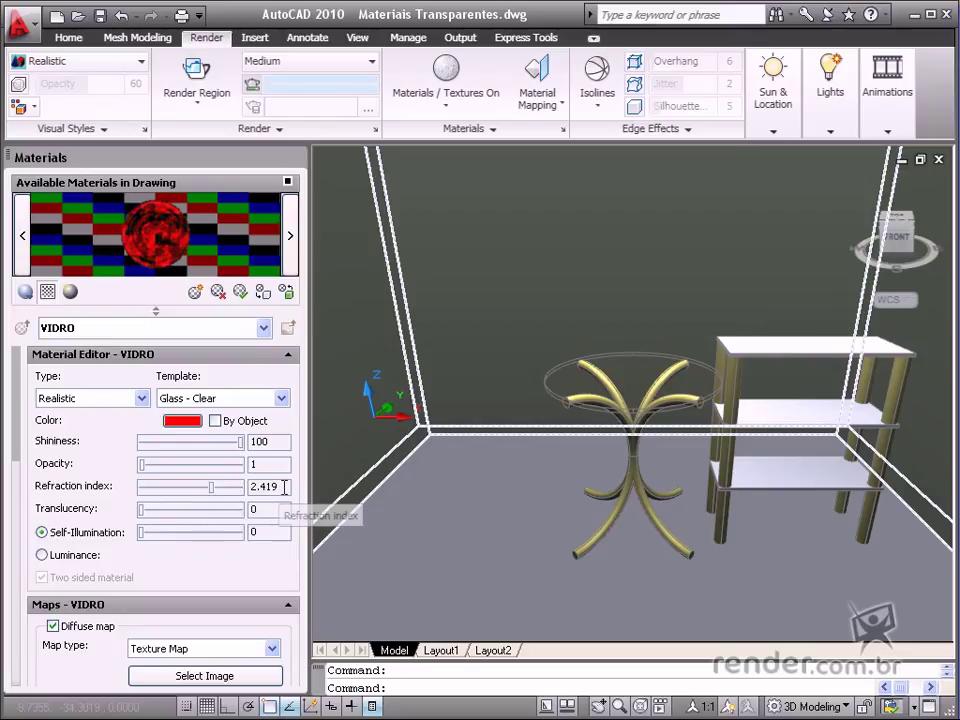
Set the refraction index of the VIDRO material back to 1.5
click(214, 489)
text(1.)
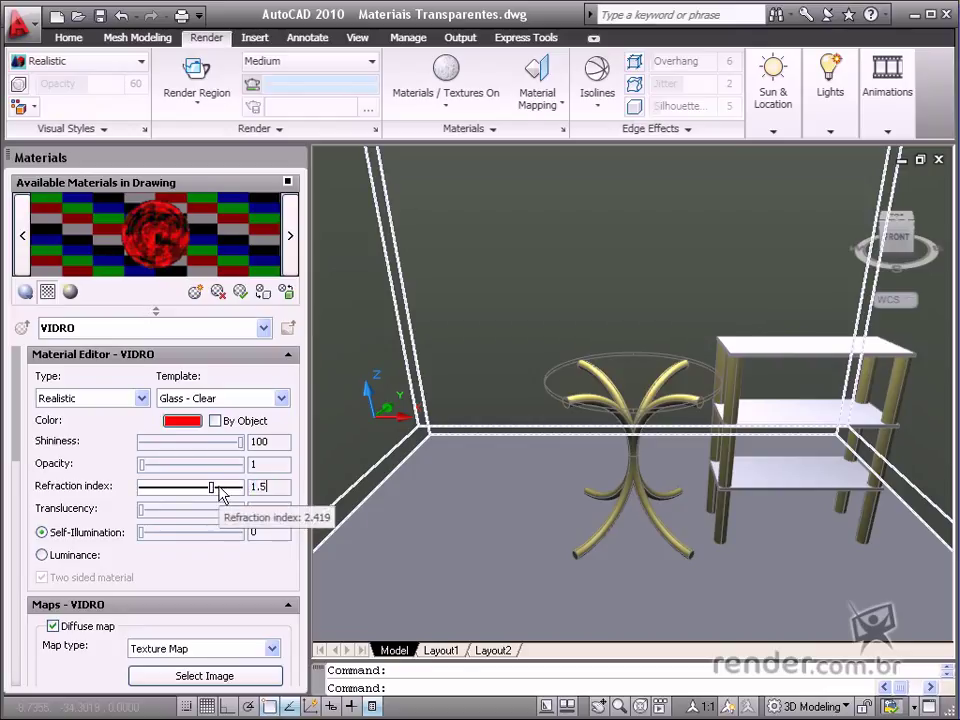
text(5)
key(Return)
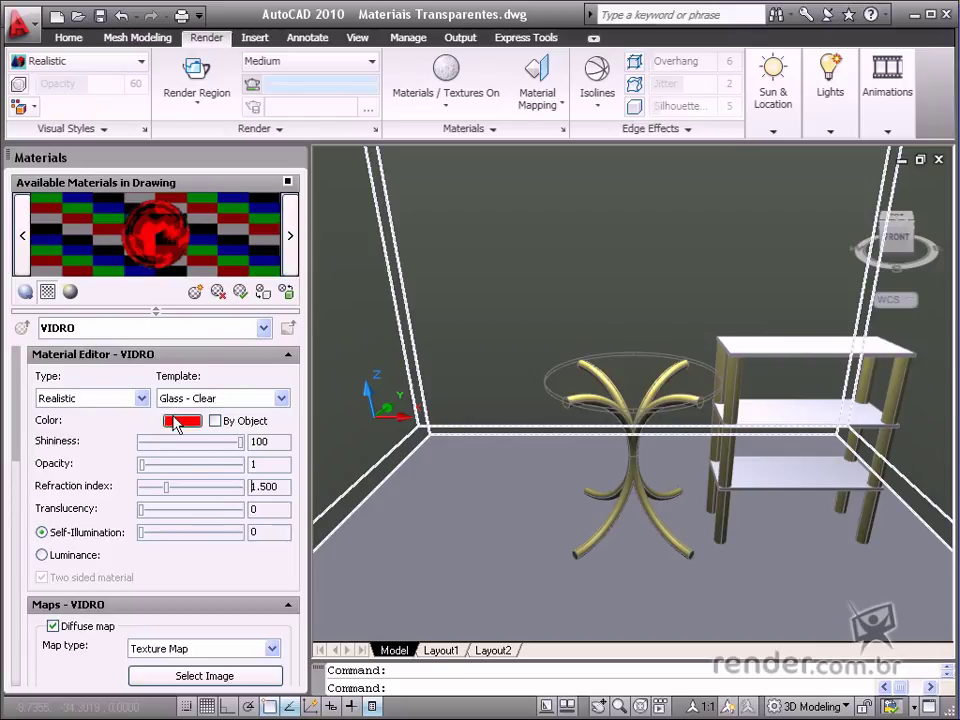
Try out the translucency adjustment of the VIDRO material and return it to 0
mouse_move(141, 515)
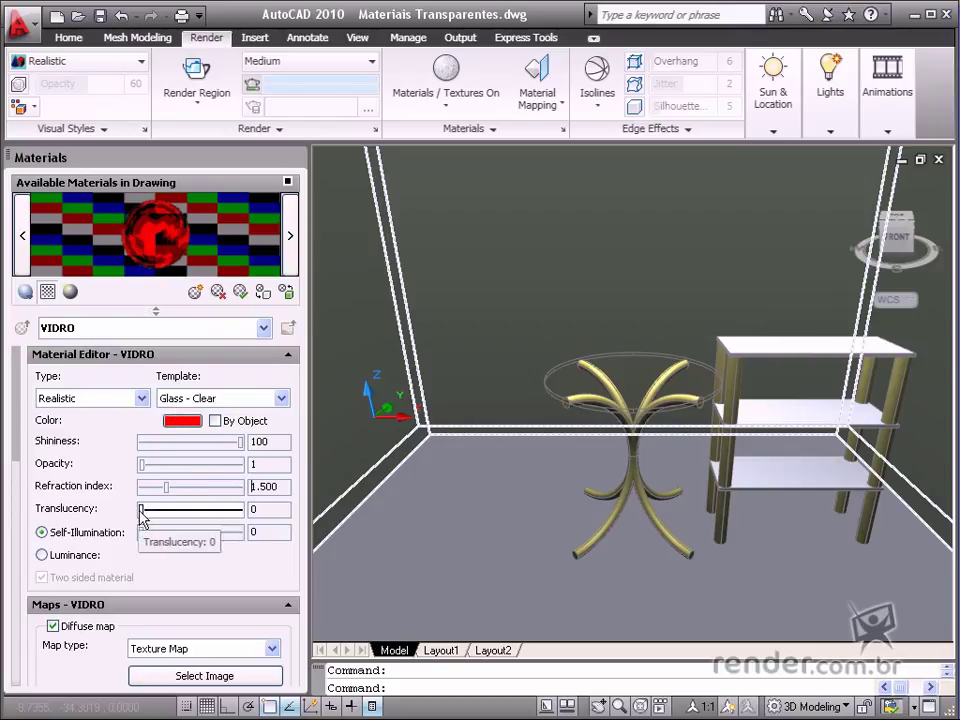
mouse_move(141, 512)
mouse_down()
mouse_move(245, 521)
mouse_move(133, 510)
mouse_up()
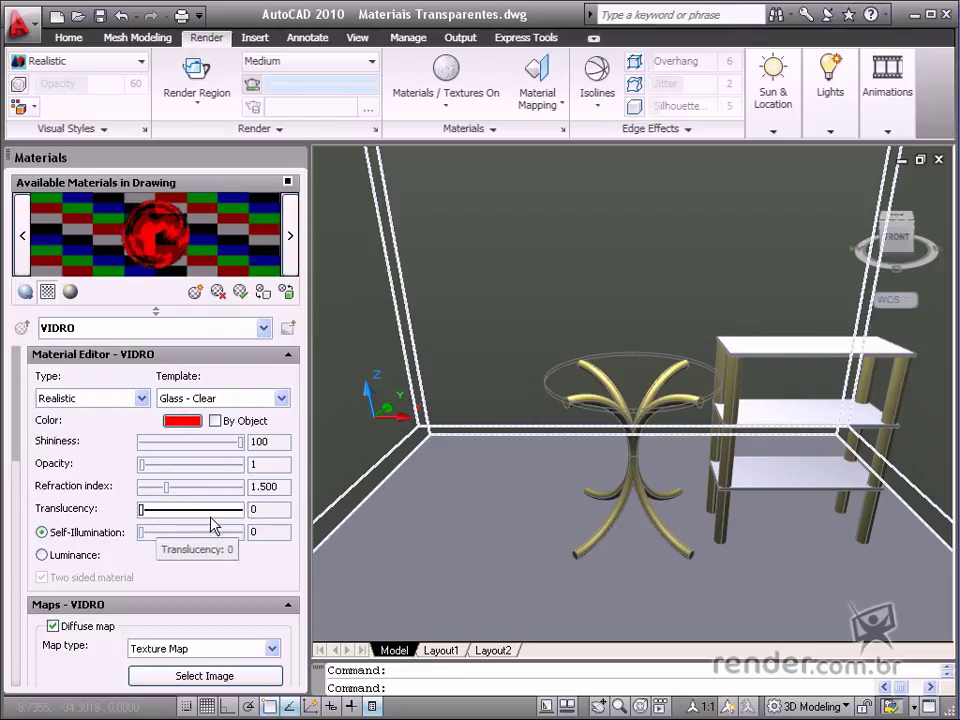
mouse_move(140, 511)
mouse_down()
mouse_move(251, 515)
mouse_move(139, 517)
mouse_up()
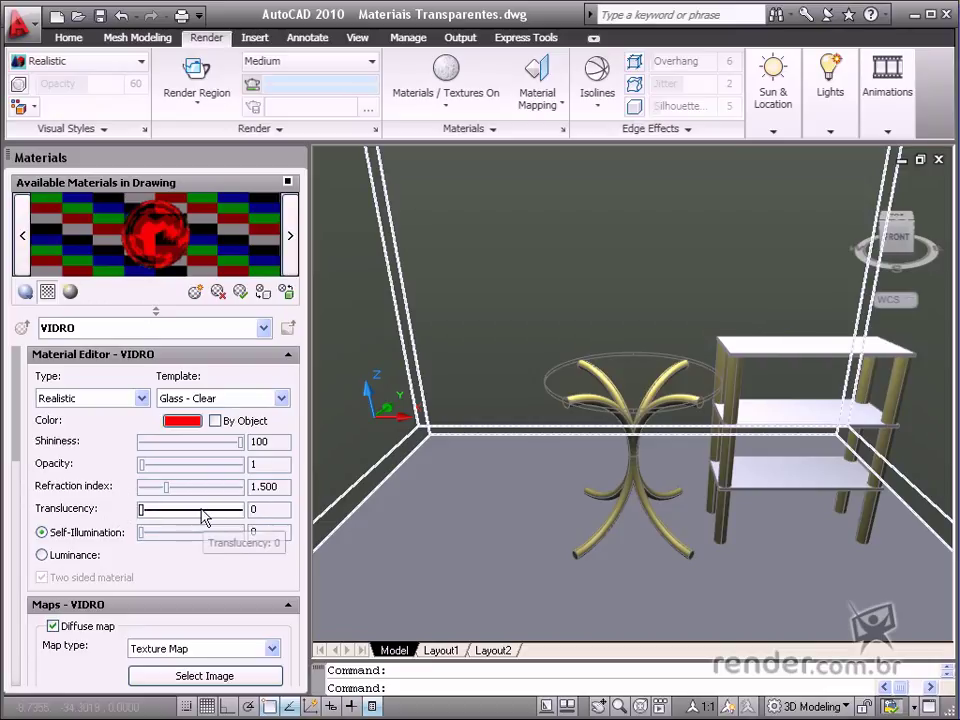
double_click(257, 510)
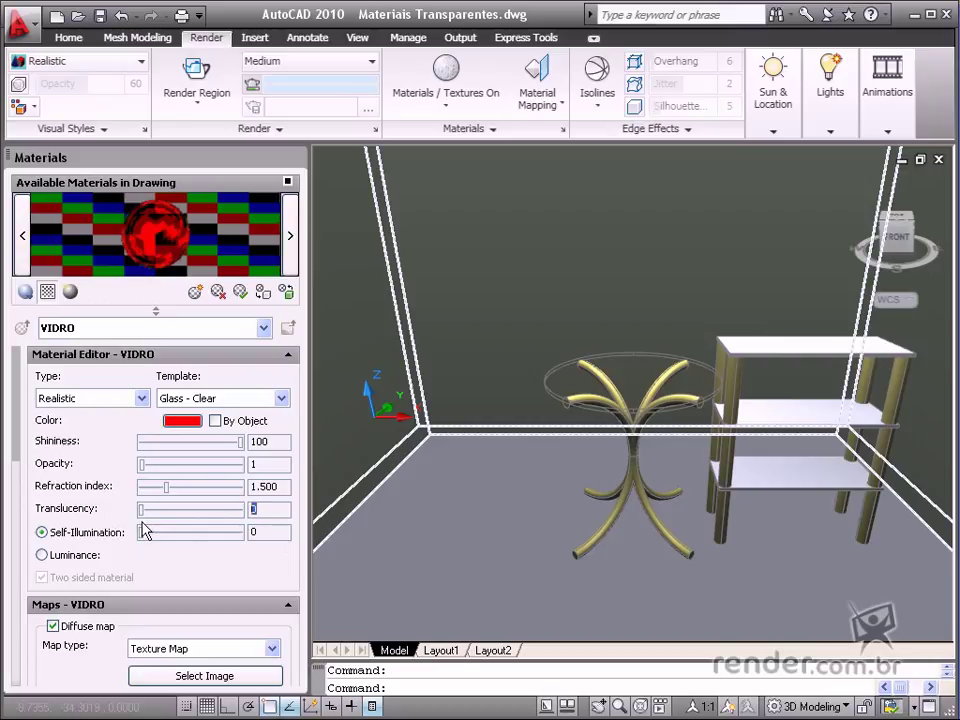
click(185, 569)
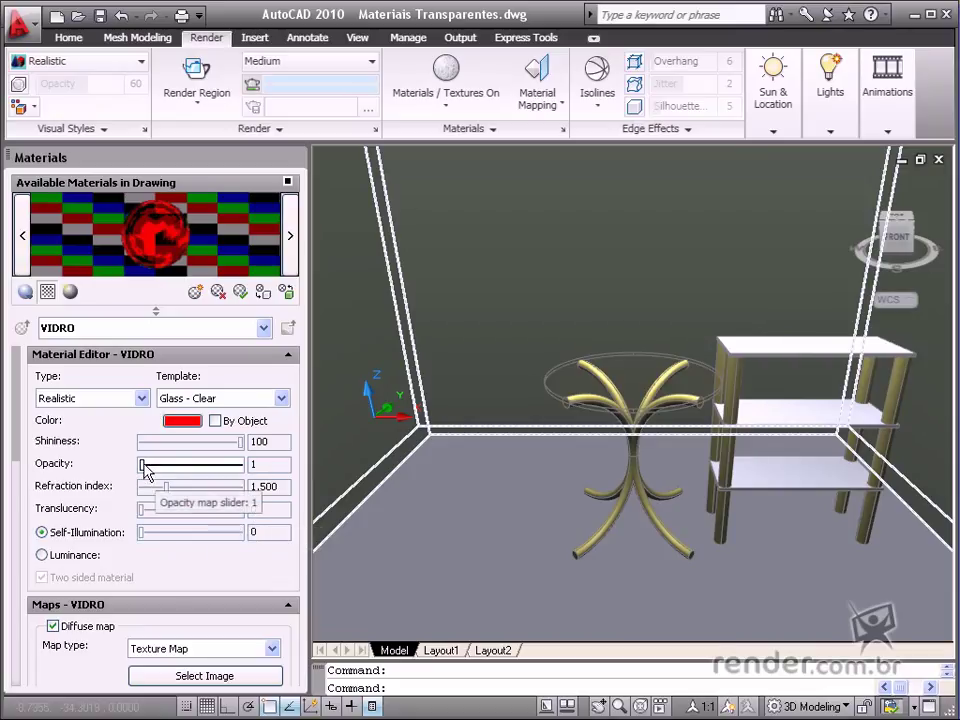
Set the opacity of the VIDRO material to 20
drag(145, 466, 156, 471)
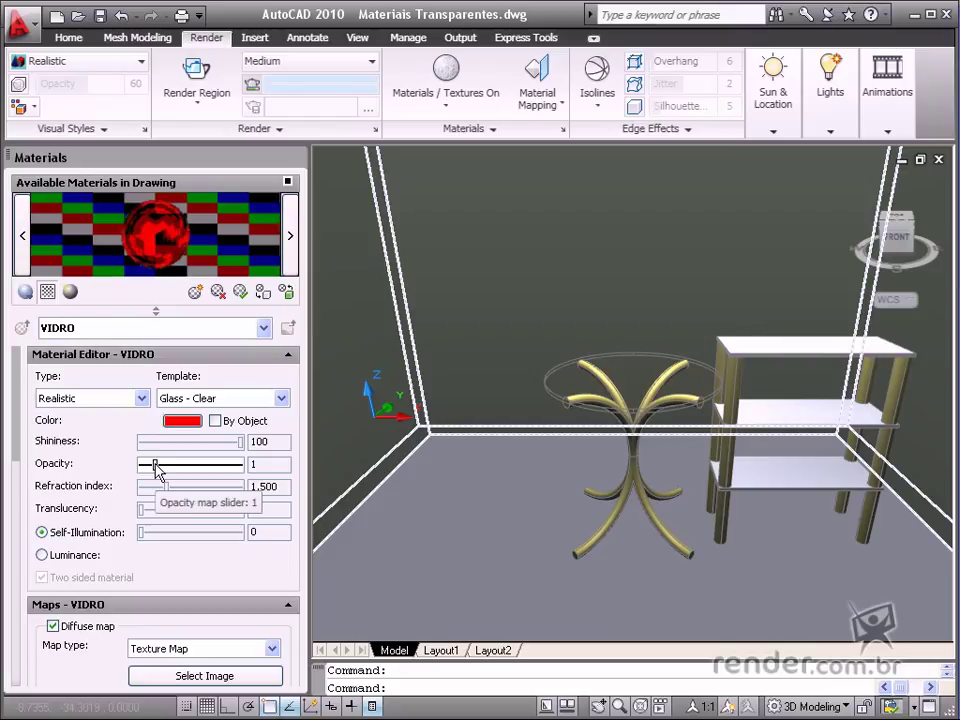
mouse_move(157, 470)
mouse_down()
mouse_move(244, 470)
mouse_move(161, 465)
mouse_up()
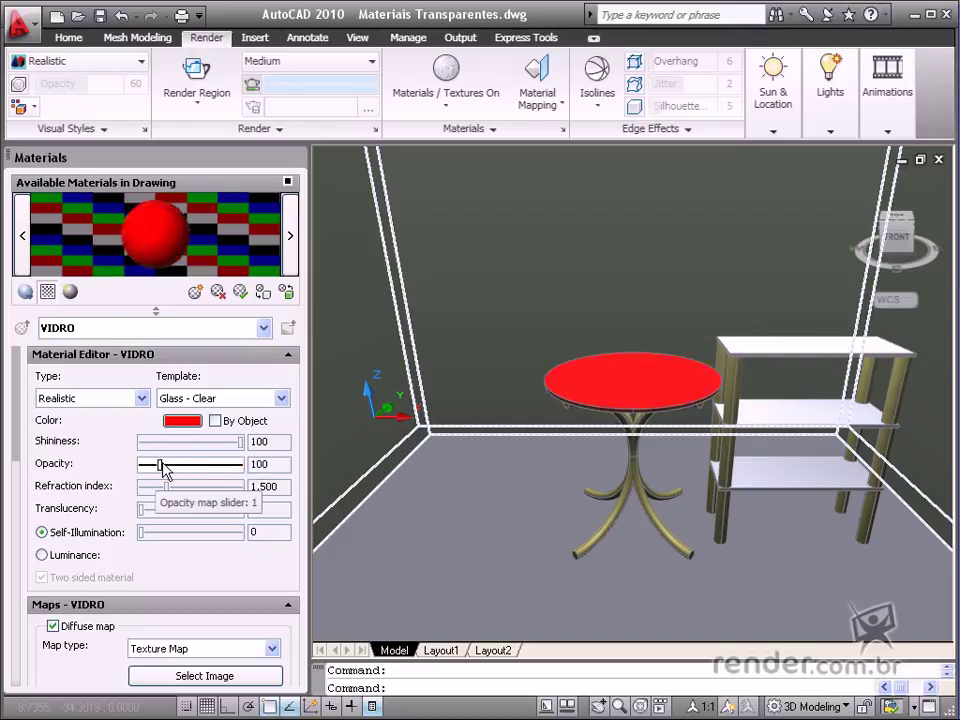
double_click(262, 465)
text(20)
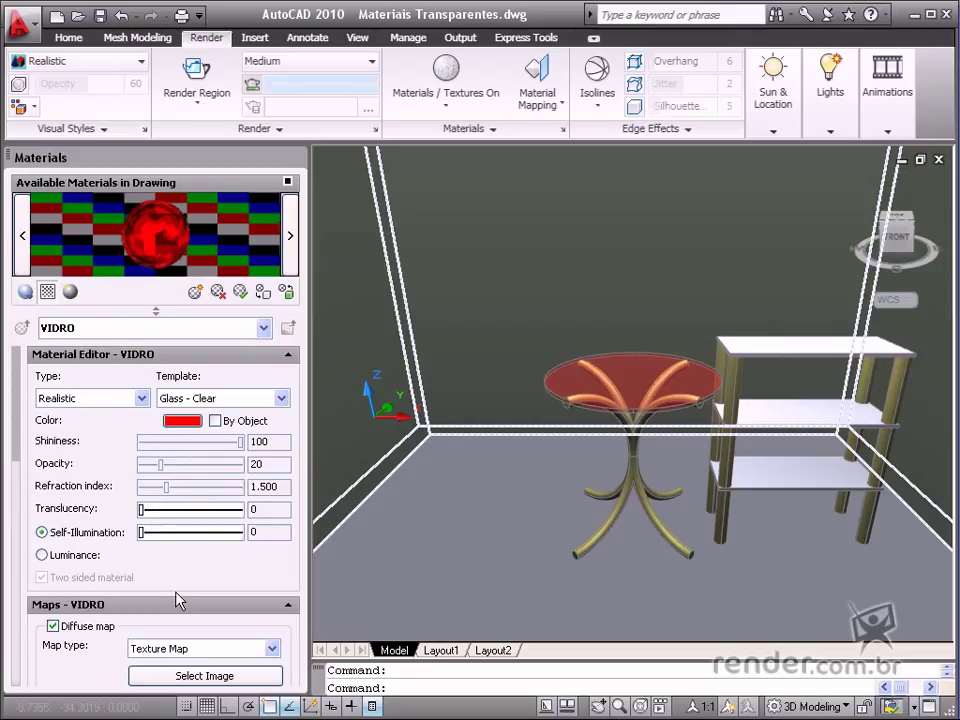
drag(14, 450, 14, 504)
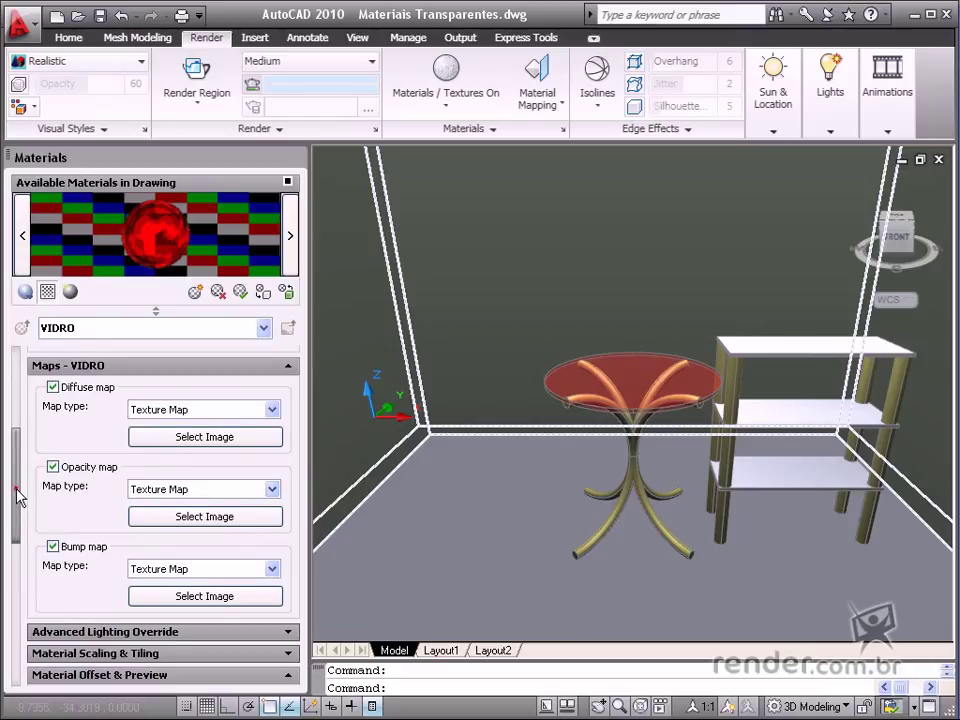
drag(16, 495, 13, 412)
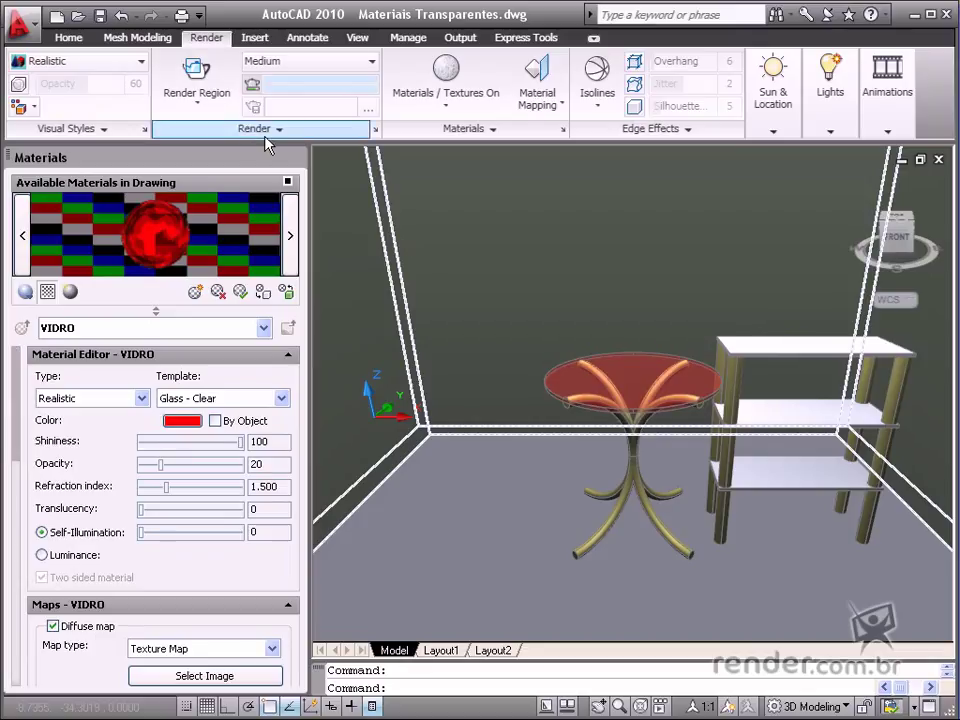
Render only the region around the round table to check the red glass top, then clear the rendered preview
click(197, 106)
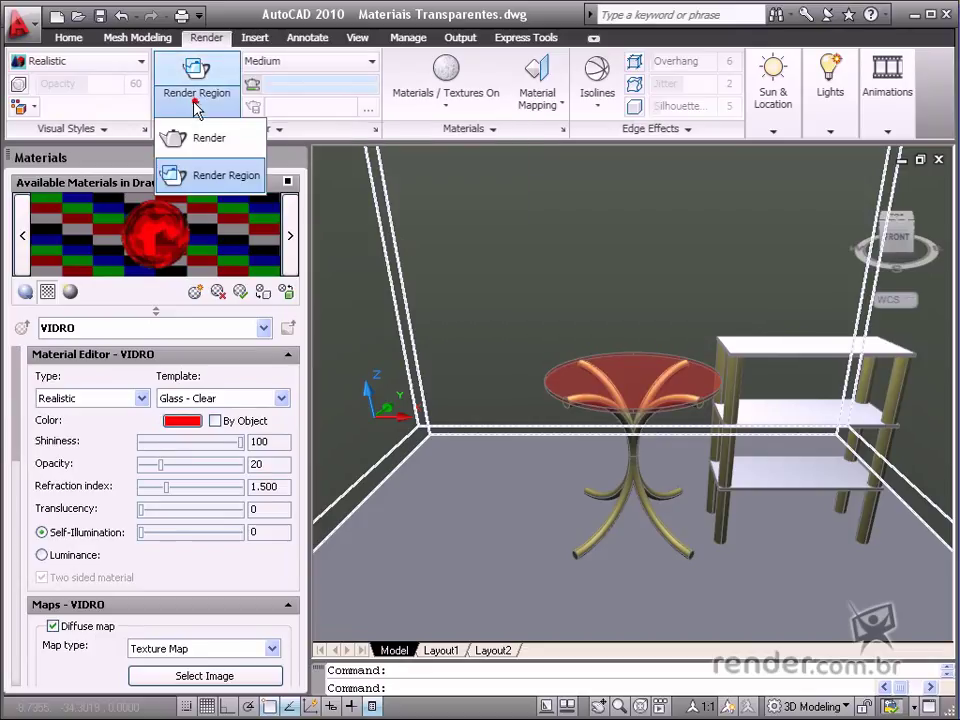
click(200, 175)
click(473, 252)
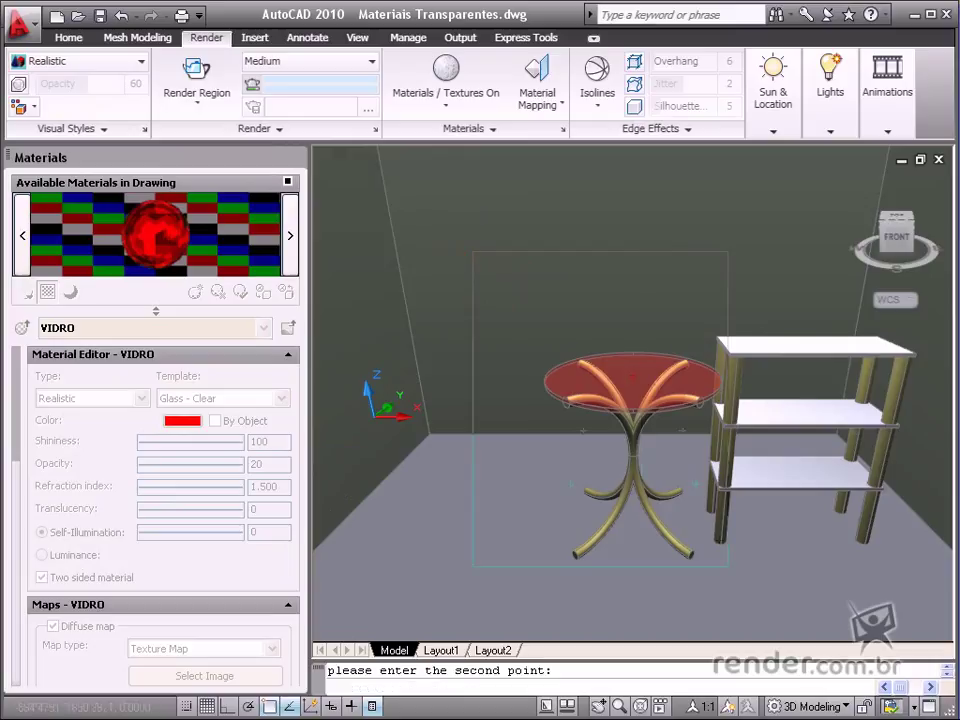
click(771, 608)
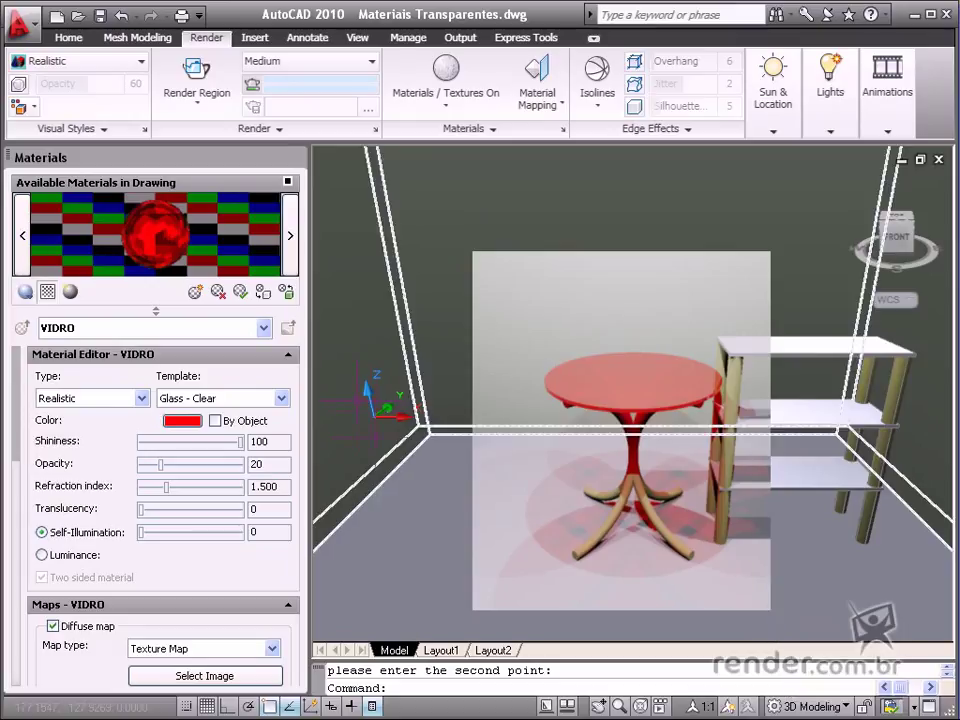
middle_click(382, 437)
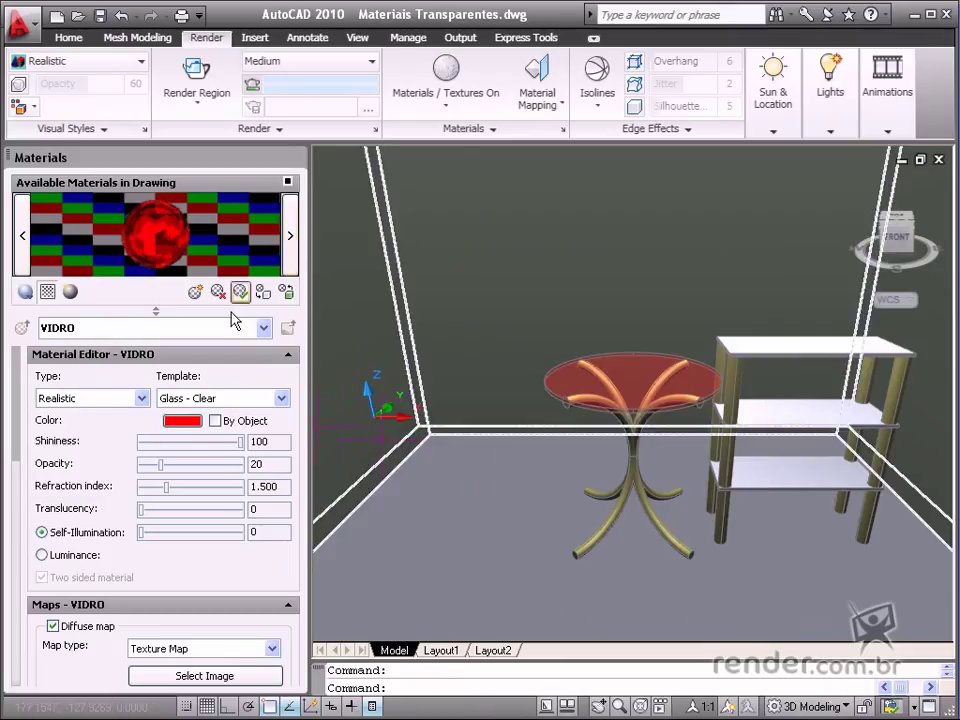
Apply the VIDRO FUME material to the three shelves of the shelving unit
click(292, 234)
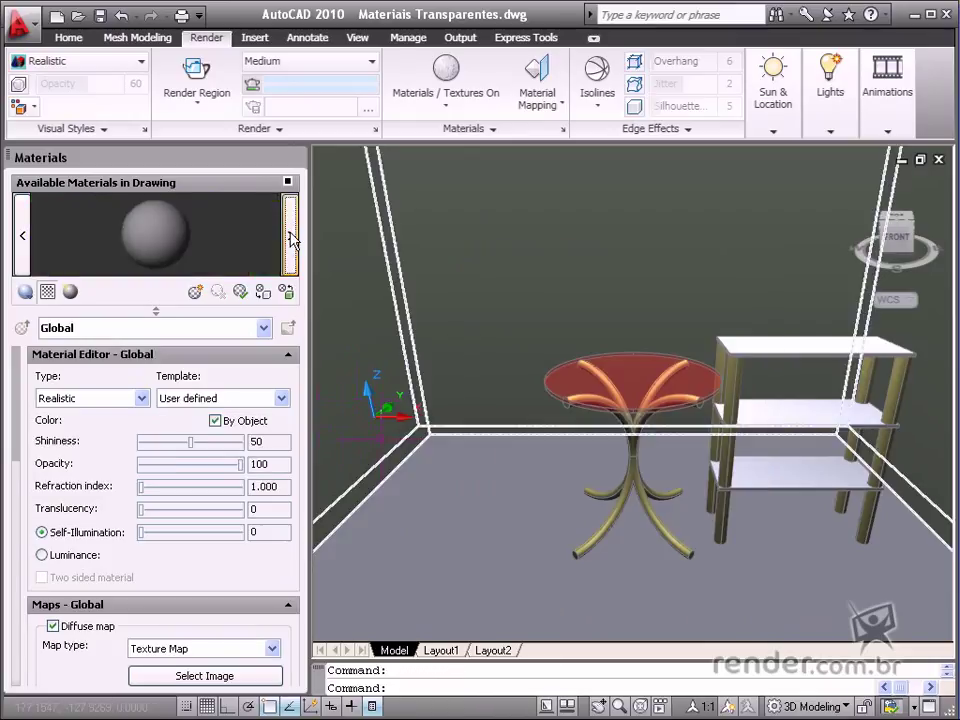
click(292, 236)
click(292, 236)
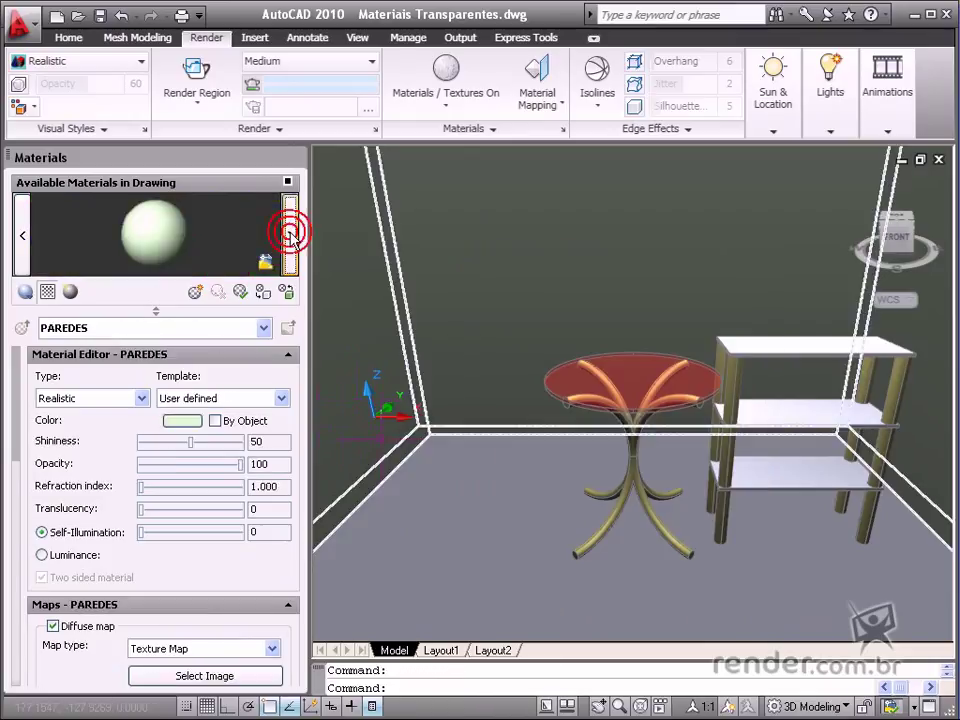
click(292, 236)
click(292, 236)
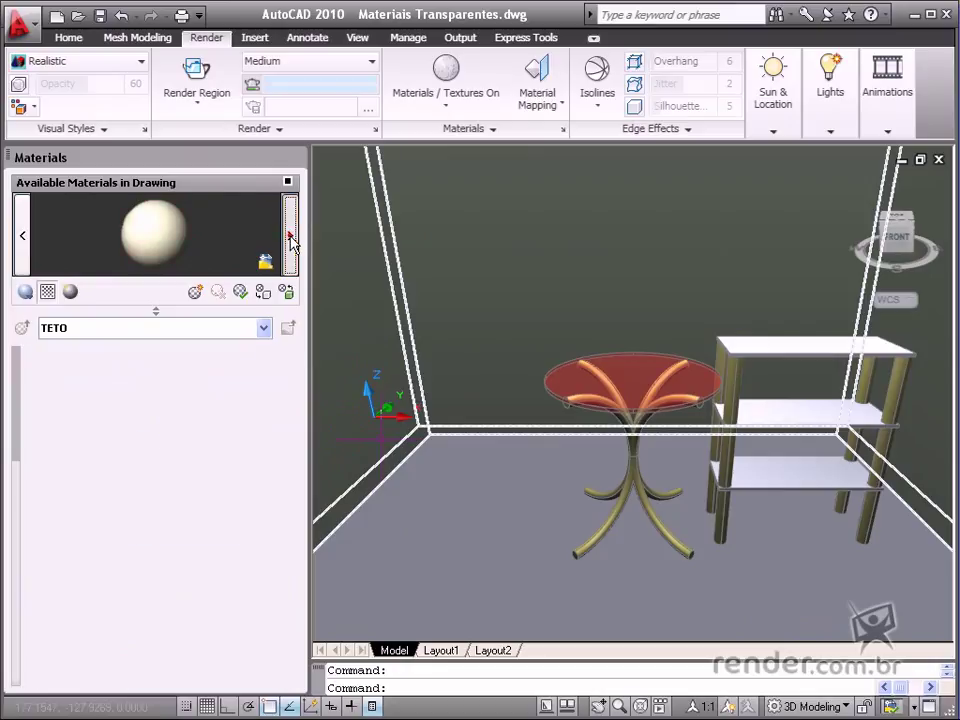
click(292, 236)
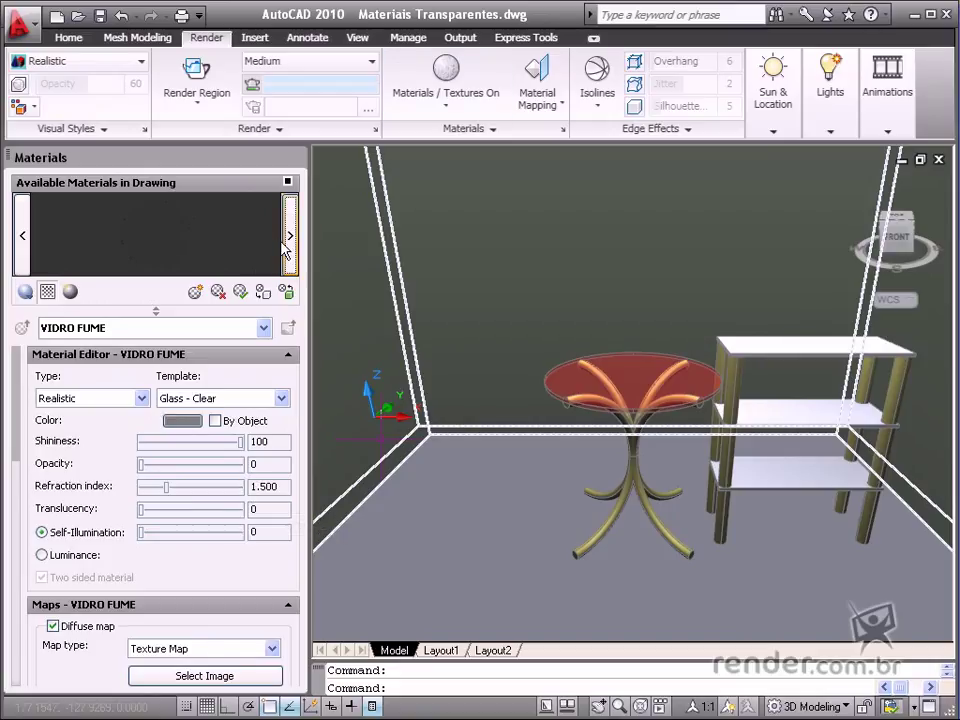
click(262, 291)
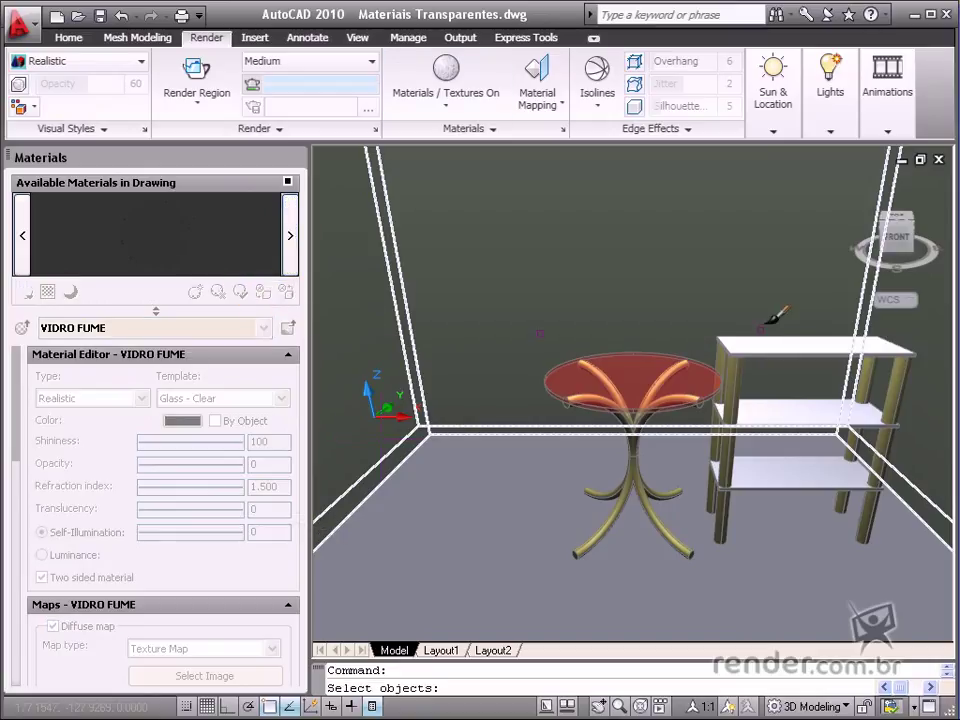
click(786, 346)
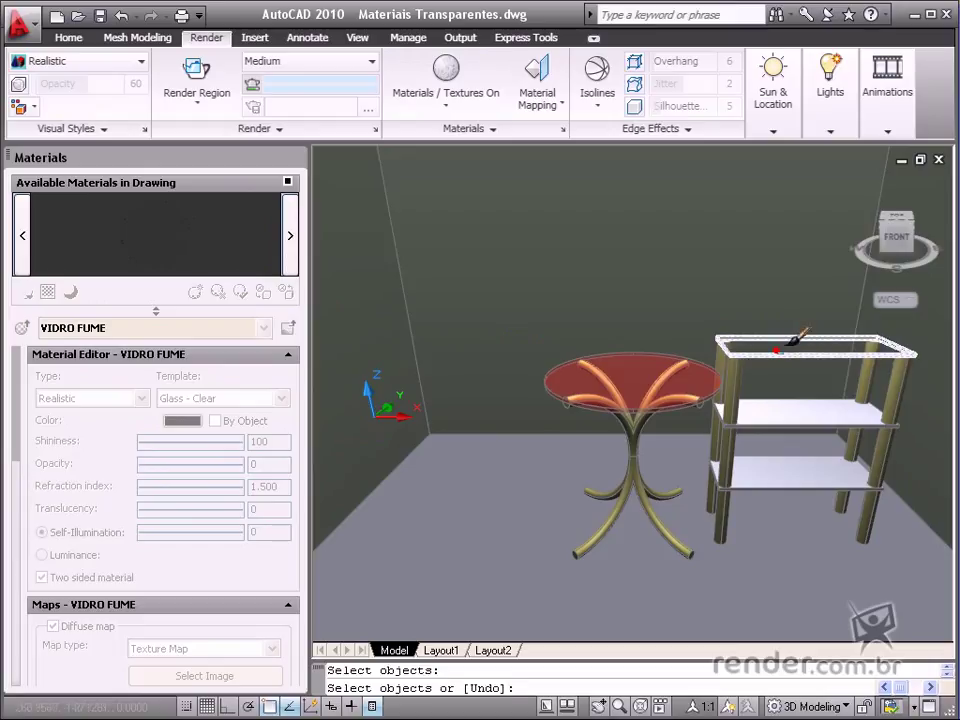
click(800, 408)
click(812, 458)
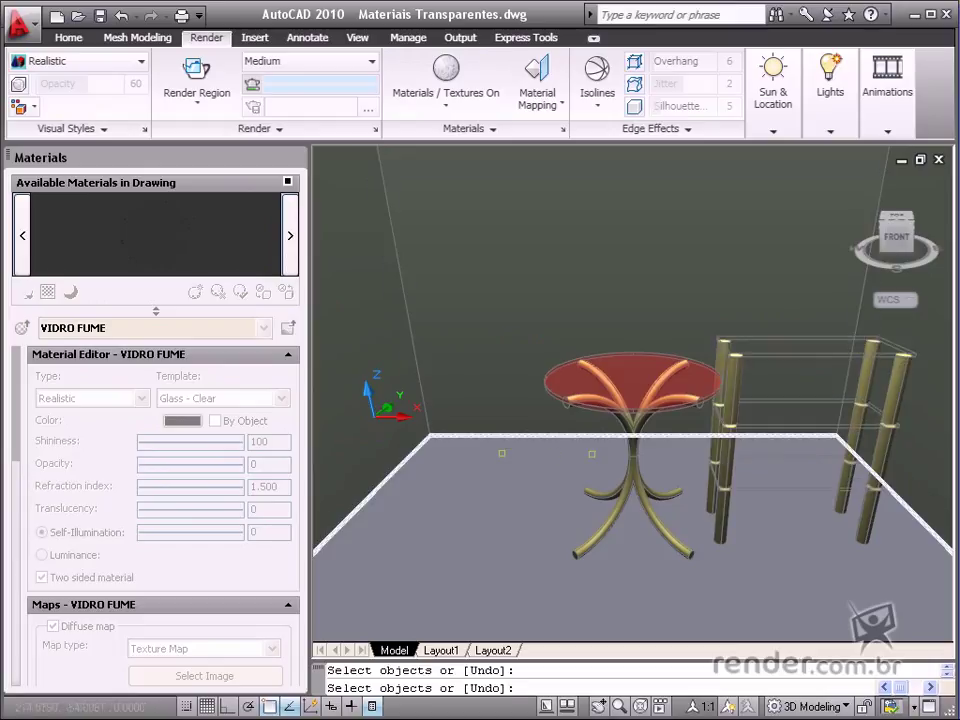
key(Return)
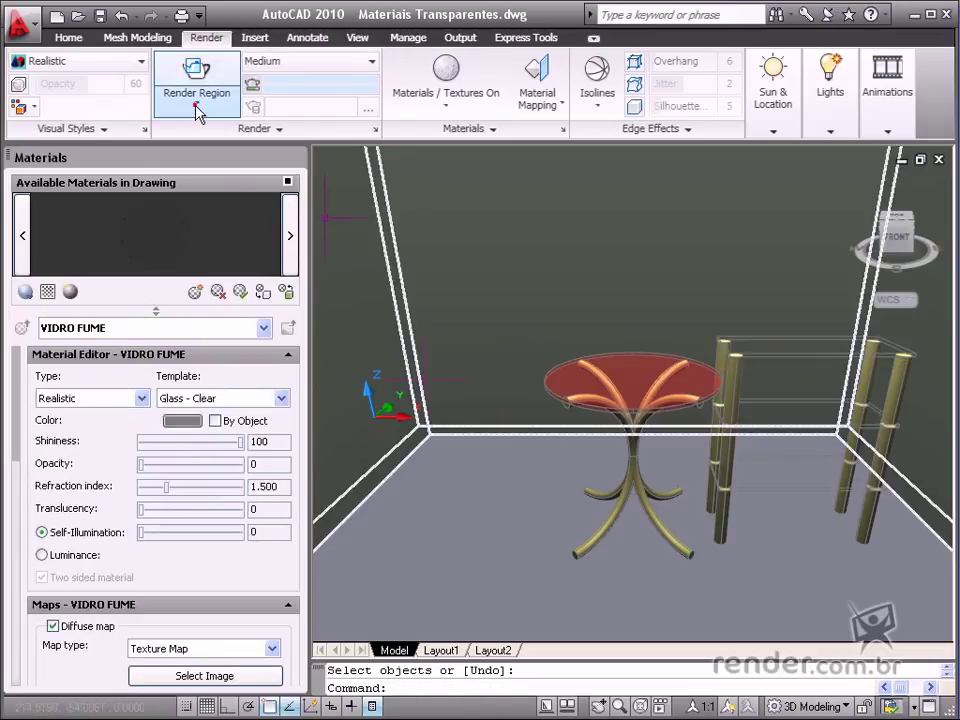
Start a full render of the scene with the table and the shelving unit
click(194, 101)
click(192, 142)
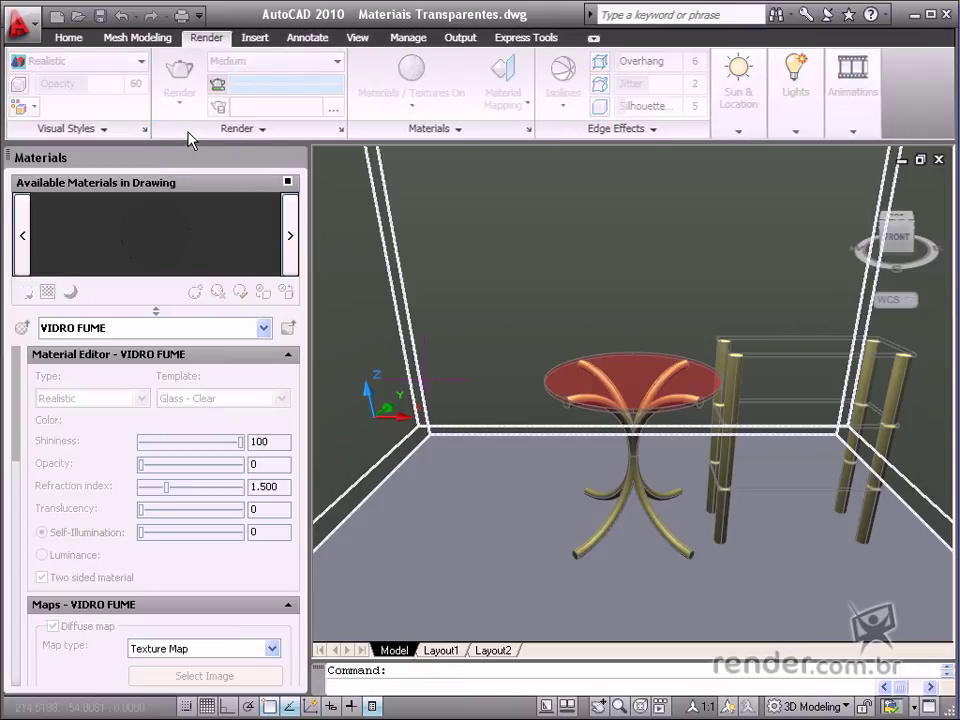